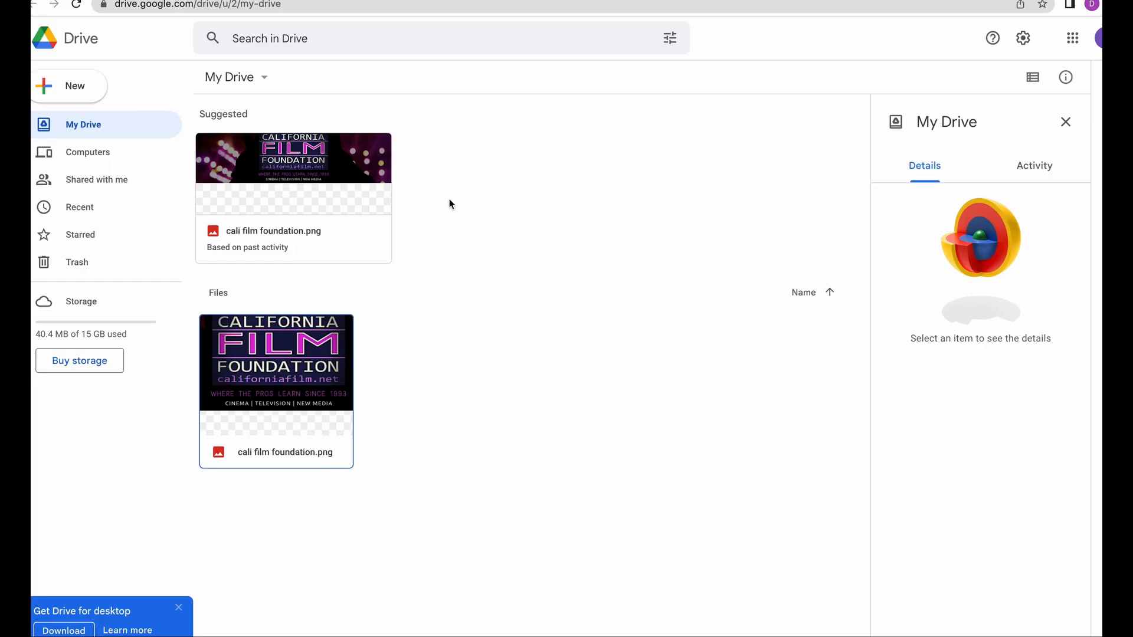
# Search the Google Workspace Marketplace from Drive for YouMeScript, decline the feedback survey and open the app's listing
pyautogui.click(84, 89)
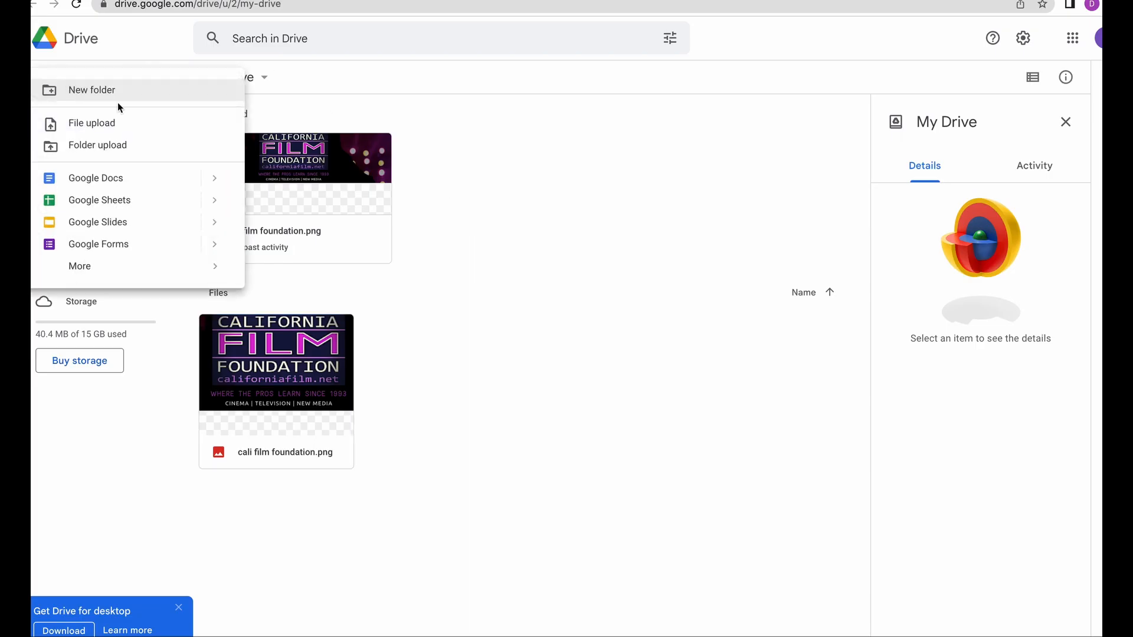
pyautogui.moveTo(111, 271)
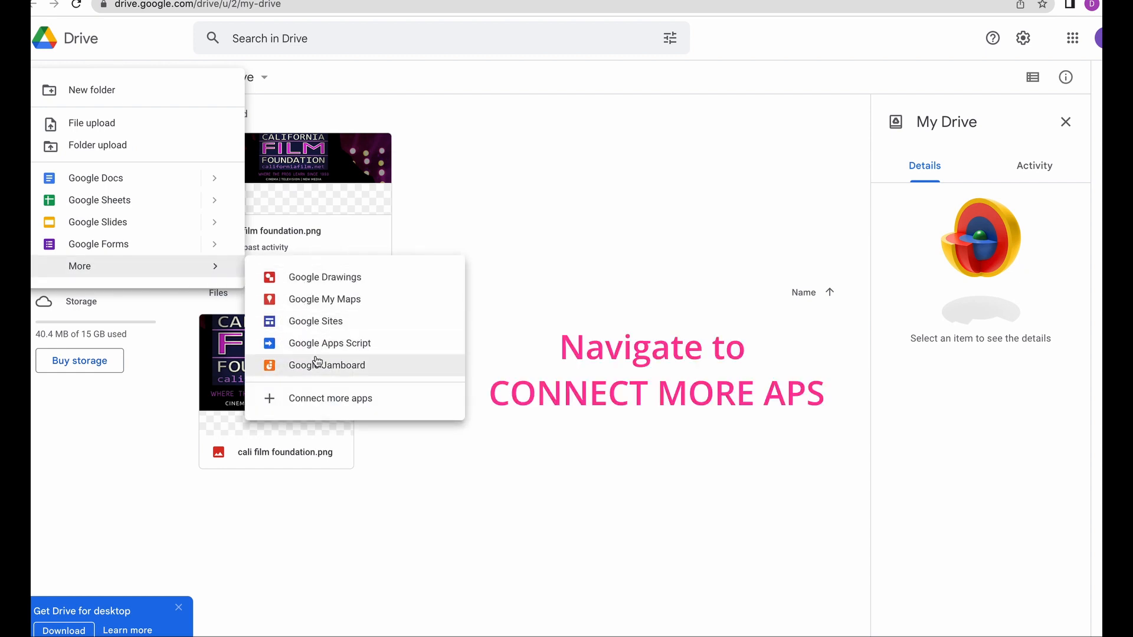
pyautogui.click(317, 400)
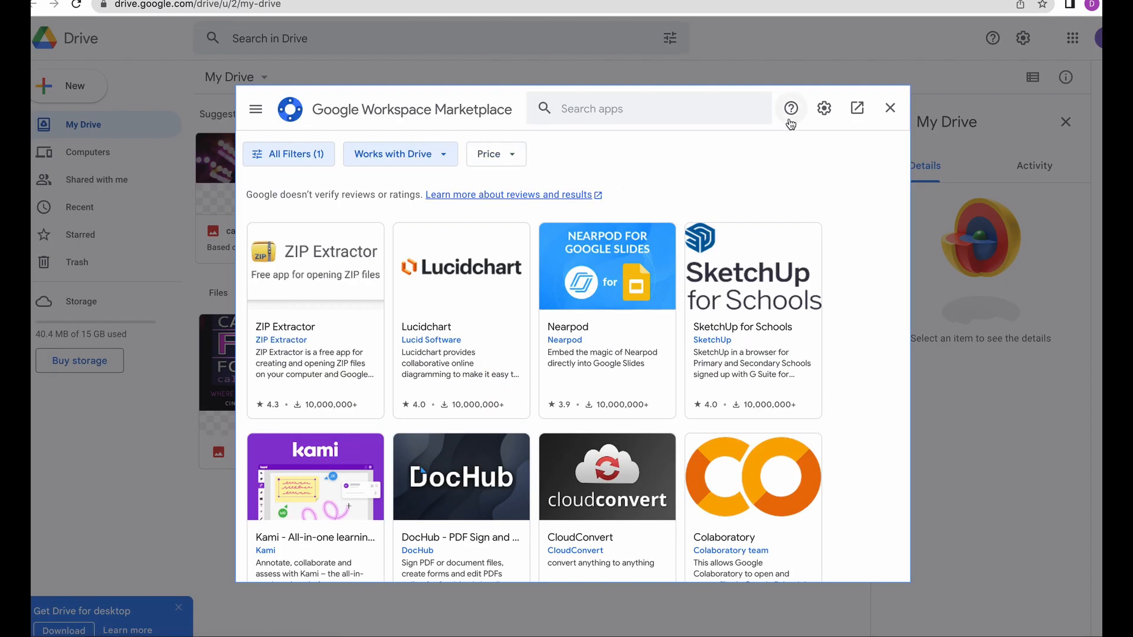
pyautogui.click(655, 108)
pyautogui.write('YOUME')
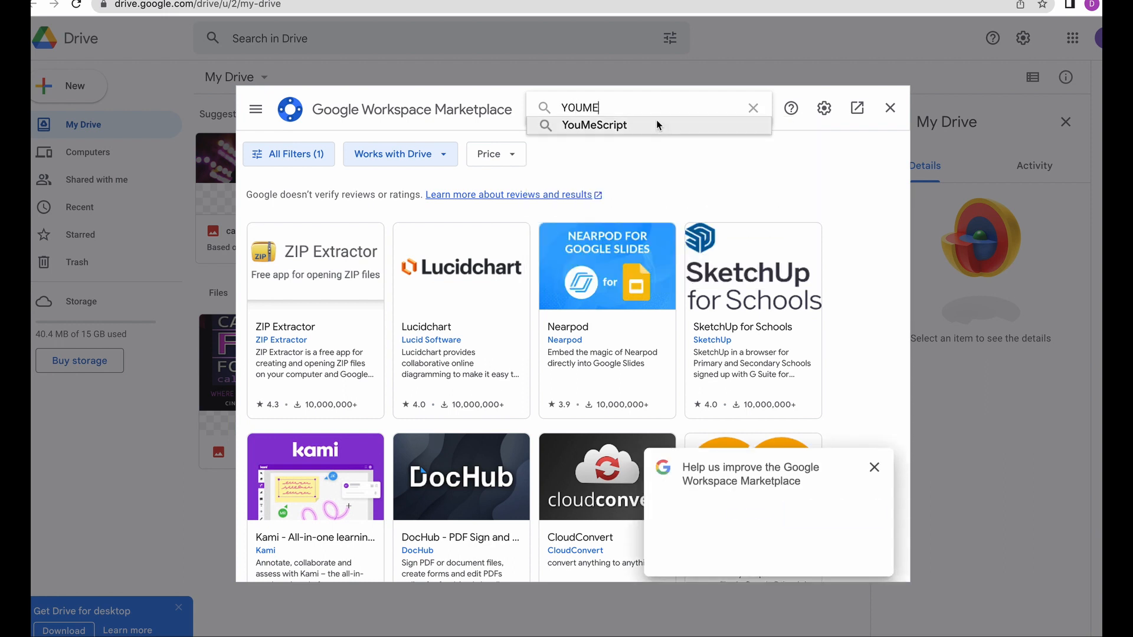
pyautogui.click(657, 126)
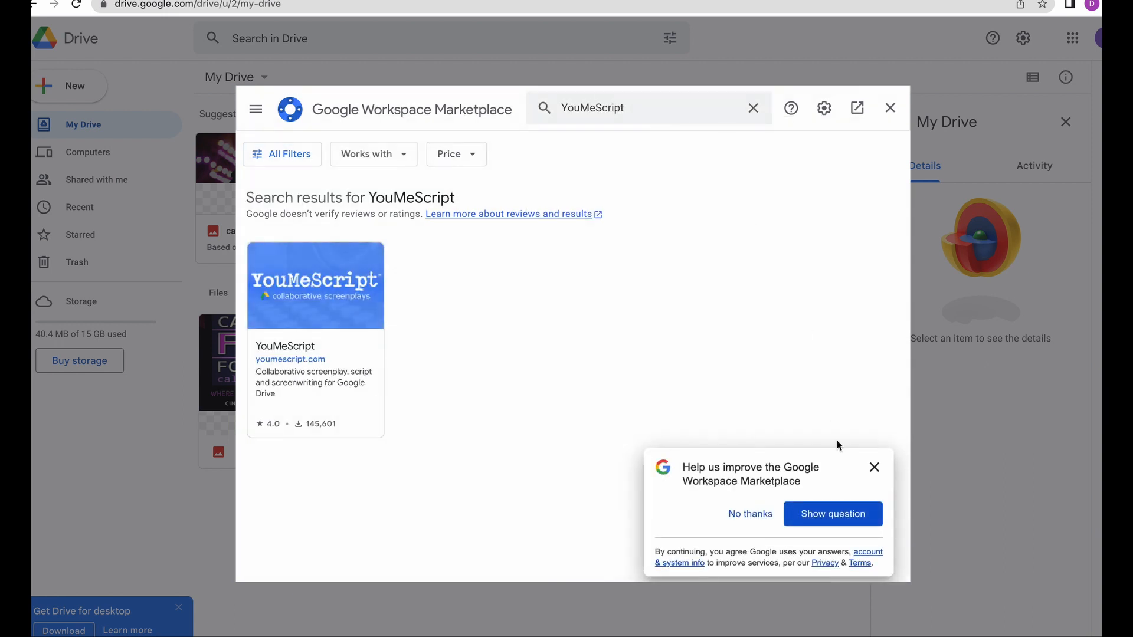
pyautogui.click(751, 518)
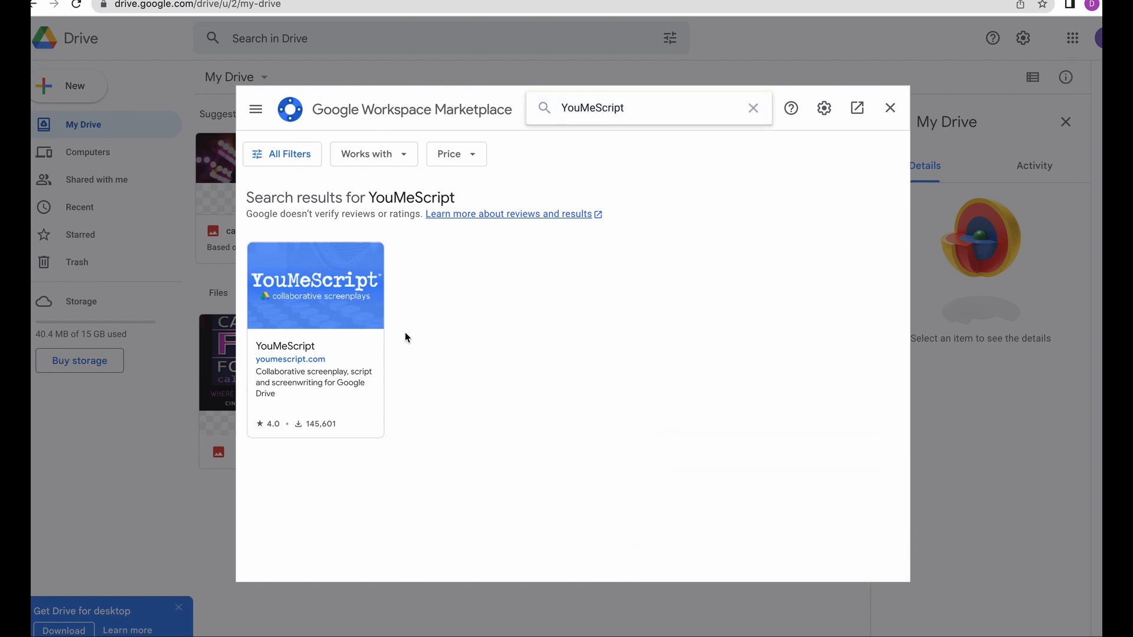
pyautogui.click(332, 289)
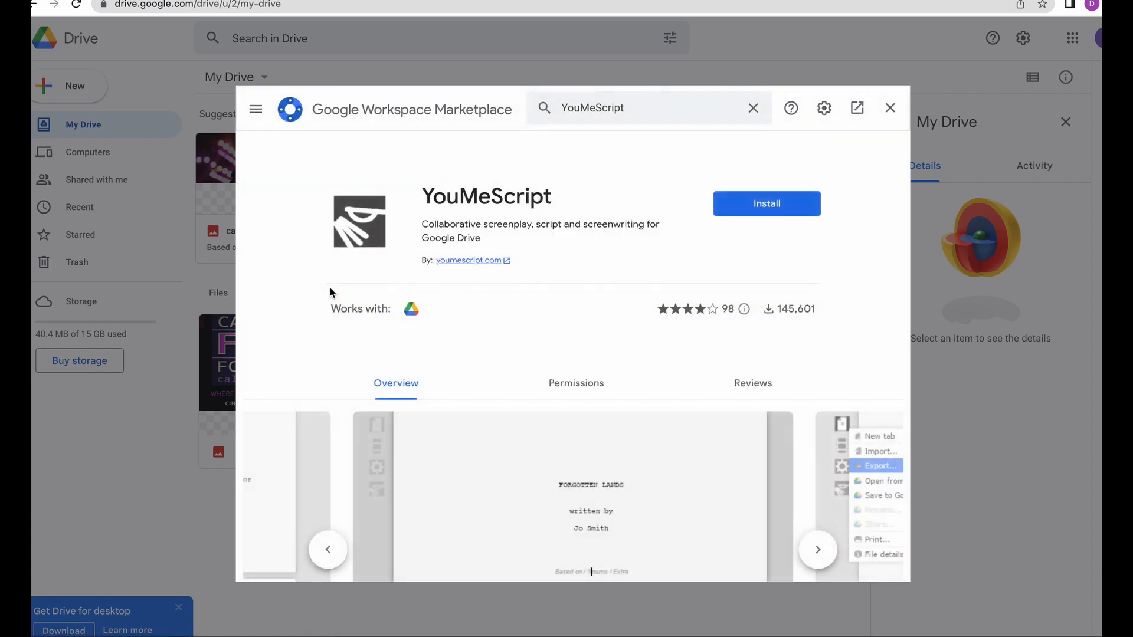
# Install YouMeScript, choosing the existing Google account and continuing through the access consent without ticking the optional Drive permissions
pyautogui.click(779, 211)
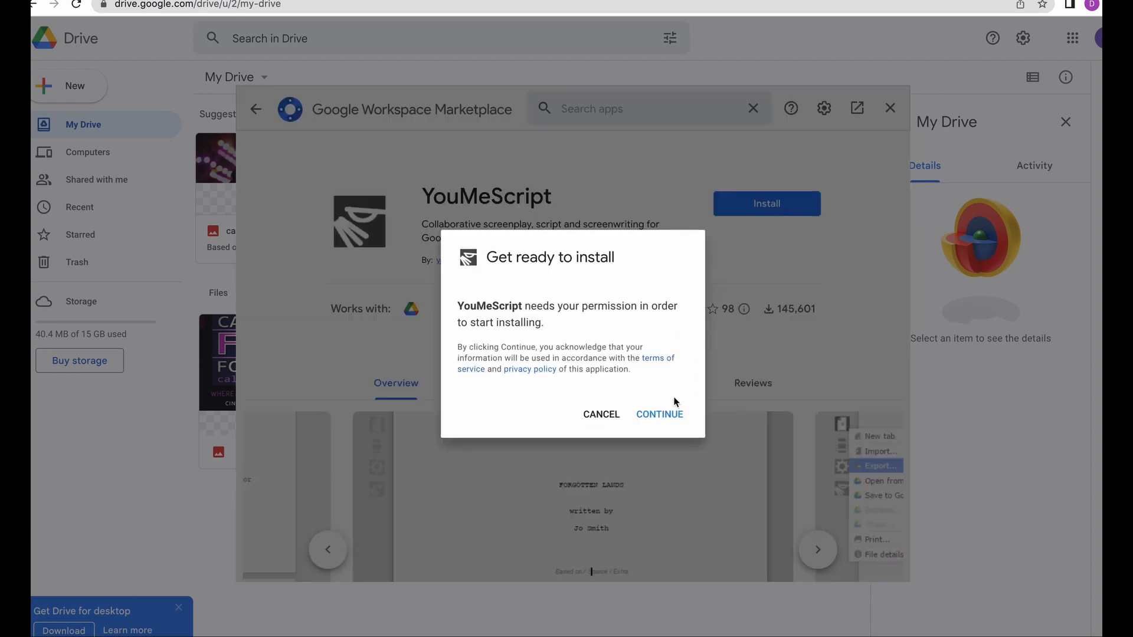
pyautogui.click(667, 413)
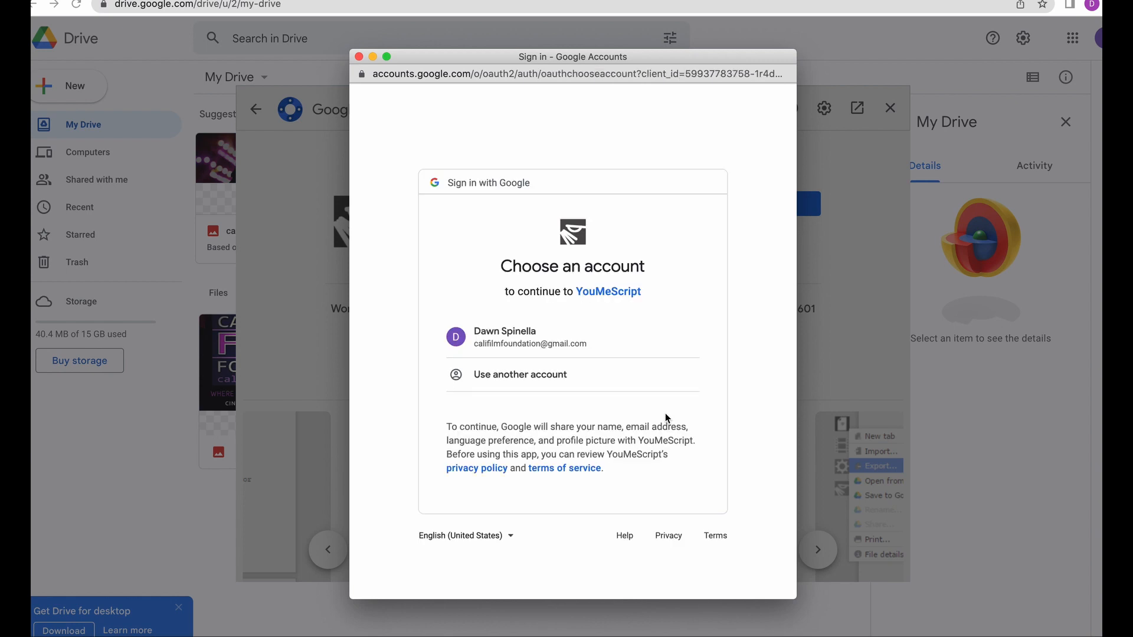
pyautogui.click(581, 348)
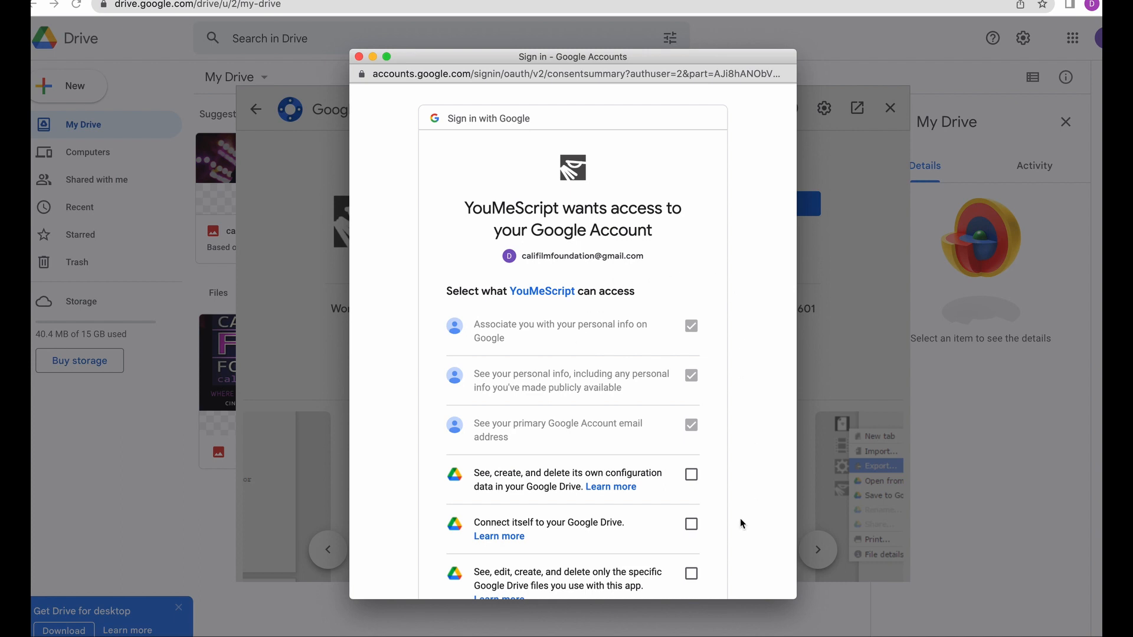
pyautogui.scroll(-5, 740, 518)
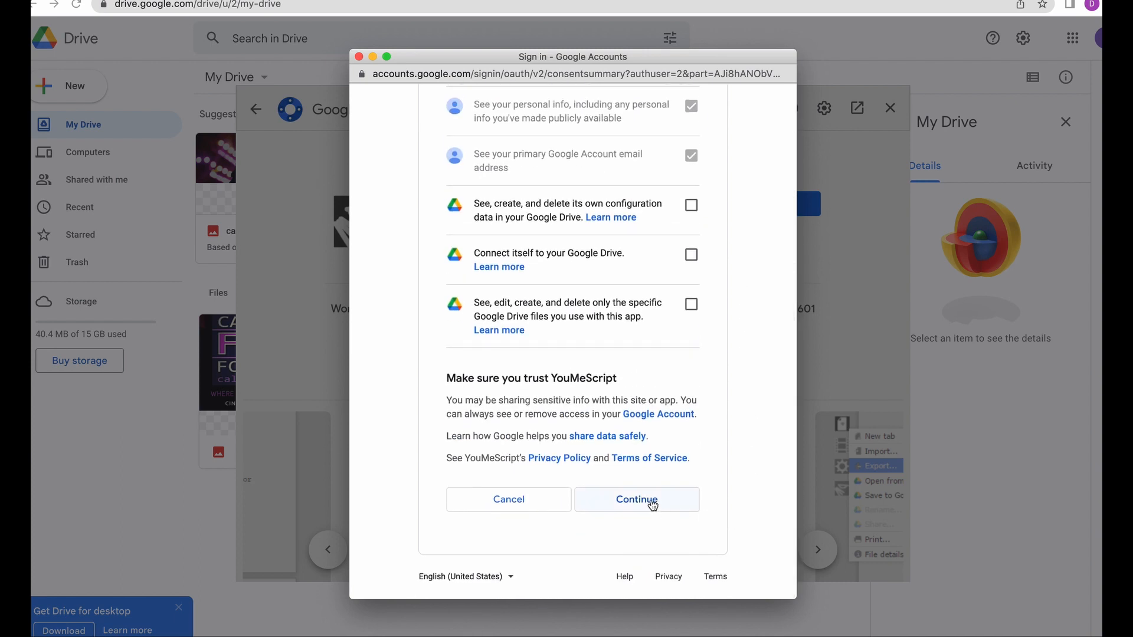
pyautogui.click(653, 506)
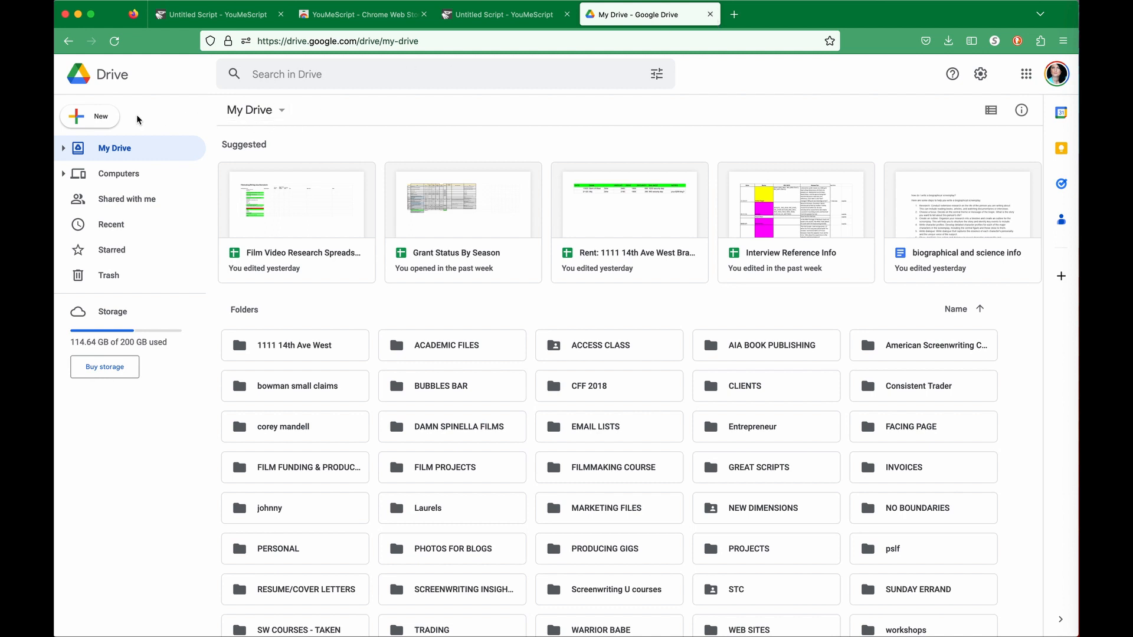
# Create a new YouMeScript script from Google Drive
pyautogui.click(100, 119)
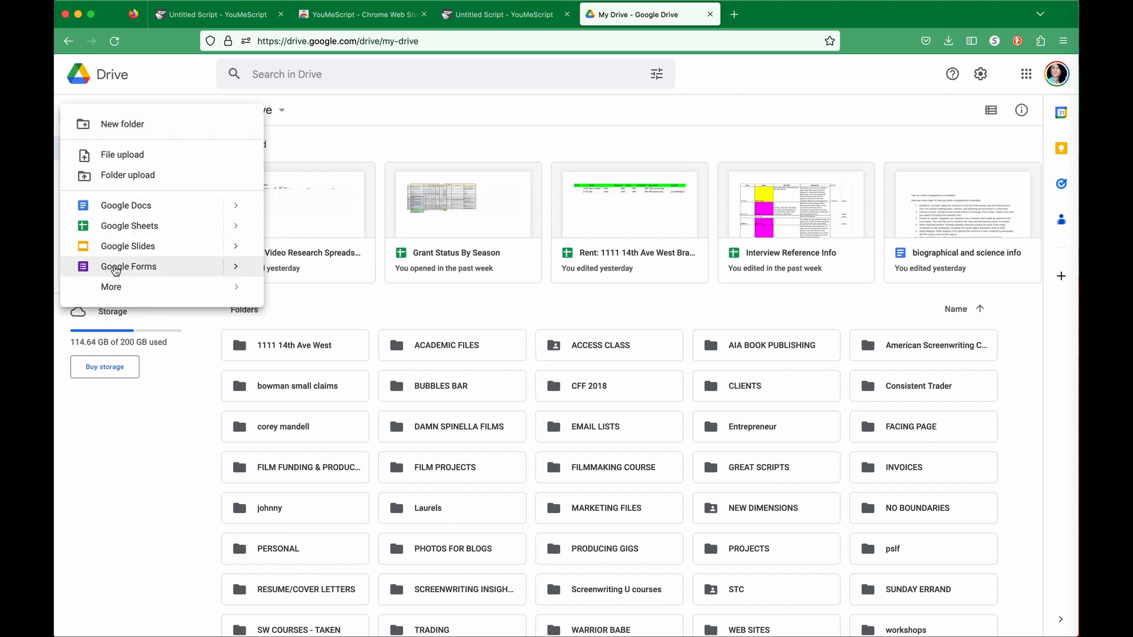
pyautogui.moveTo(116, 292)
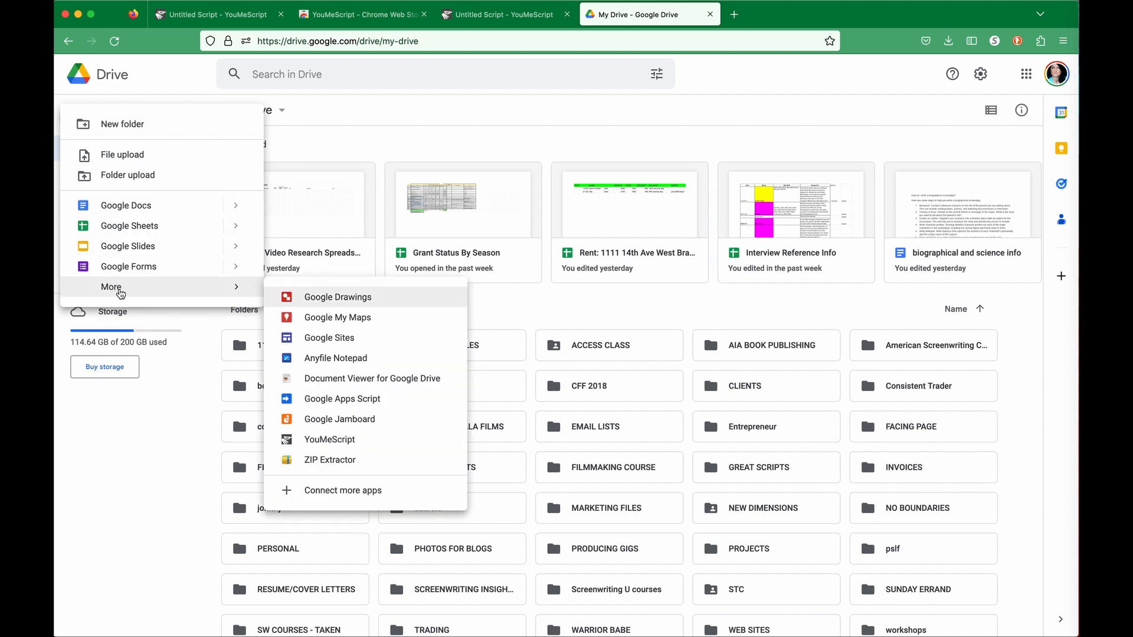
pyautogui.moveTo(246, 297)
pyautogui.click(317, 441)
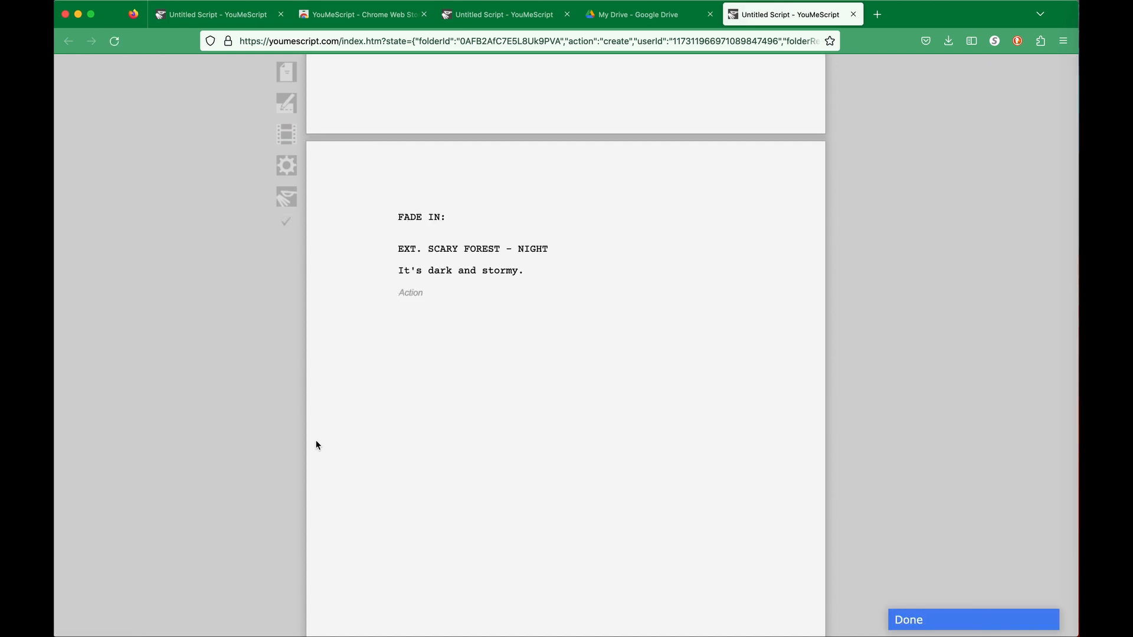
# Look over the new script's pages and the YouMeScript Pro feature list, and close the upgrade notice
pyautogui.scroll(10, 516, 207)
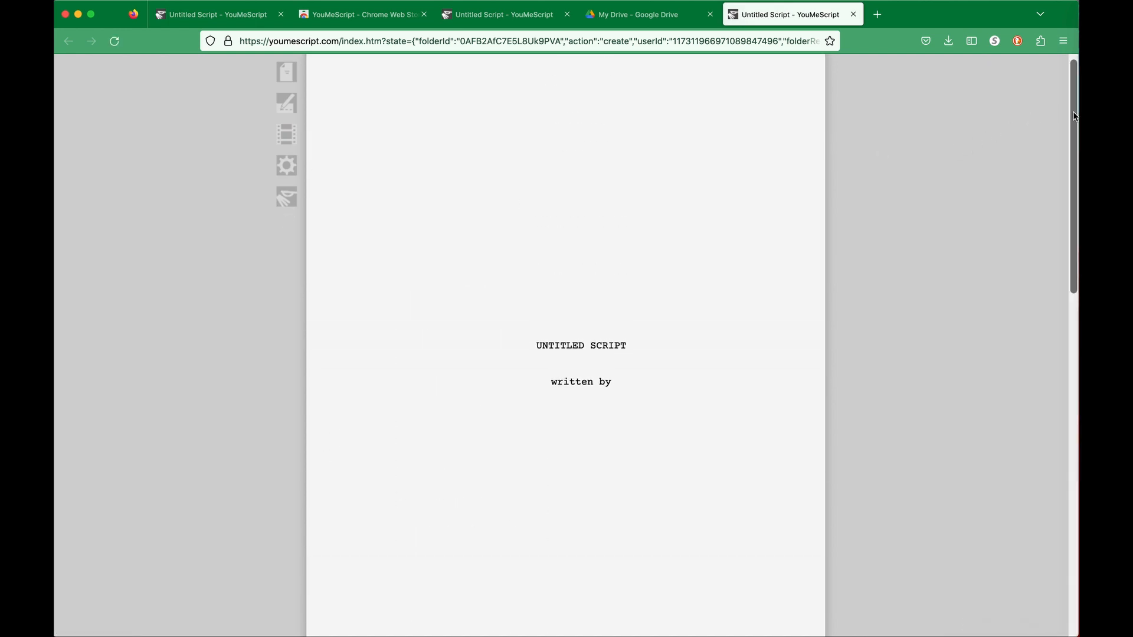
pyautogui.moveTo(1073, 130); pyautogui.dragTo(1062, 108)
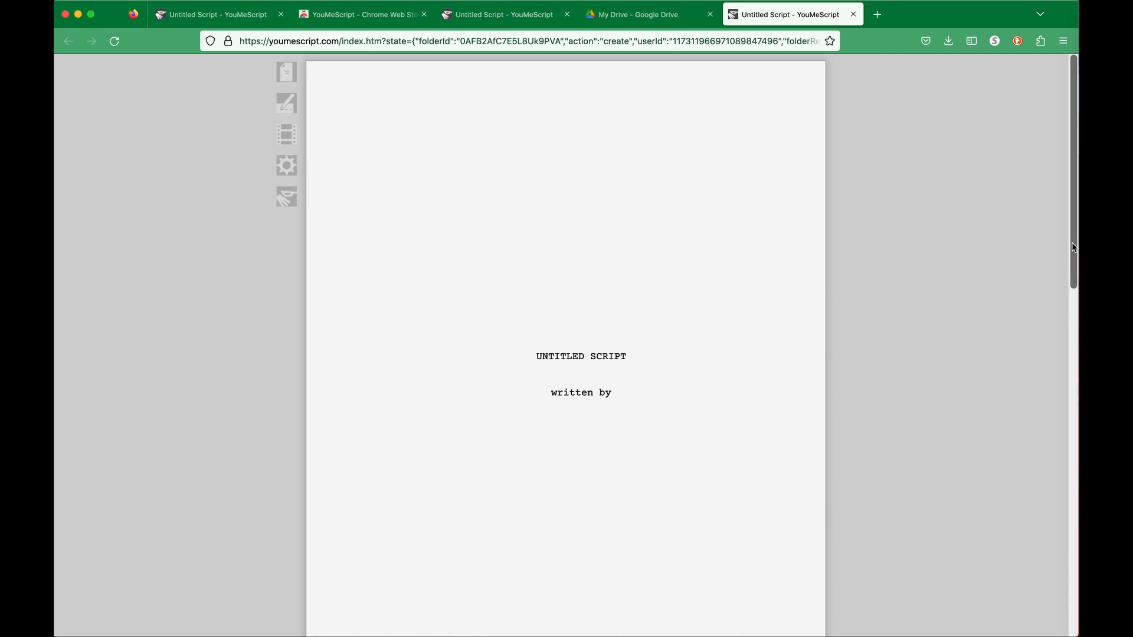
pyautogui.moveTo(1074, 247); pyautogui.dragTo(1056, 456)
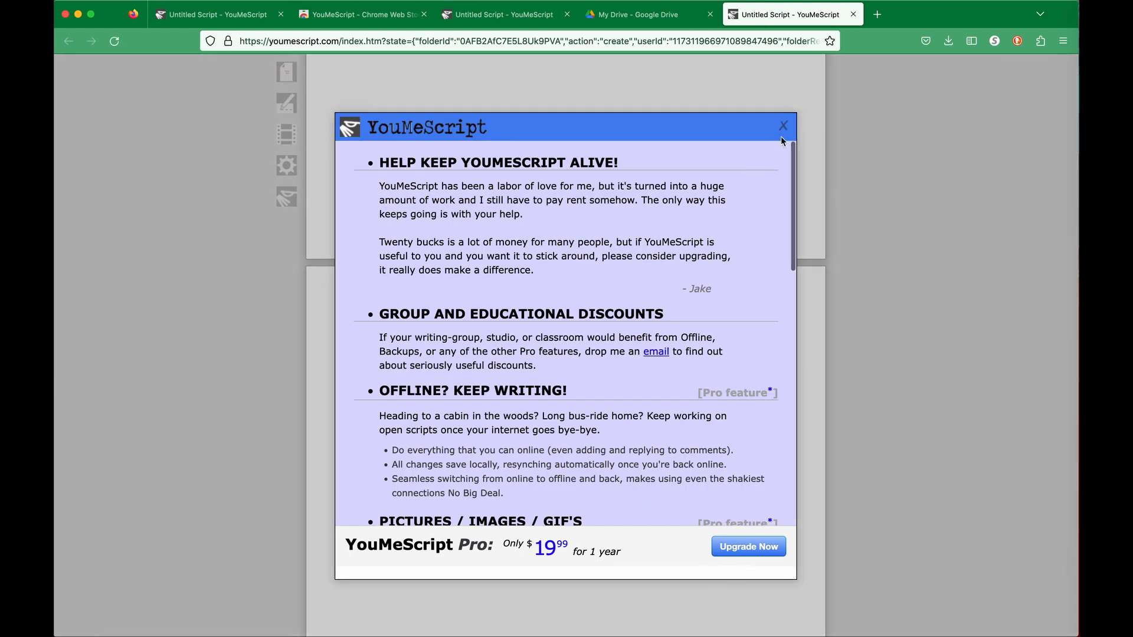
pyautogui.scroll(-10, 729, 364)
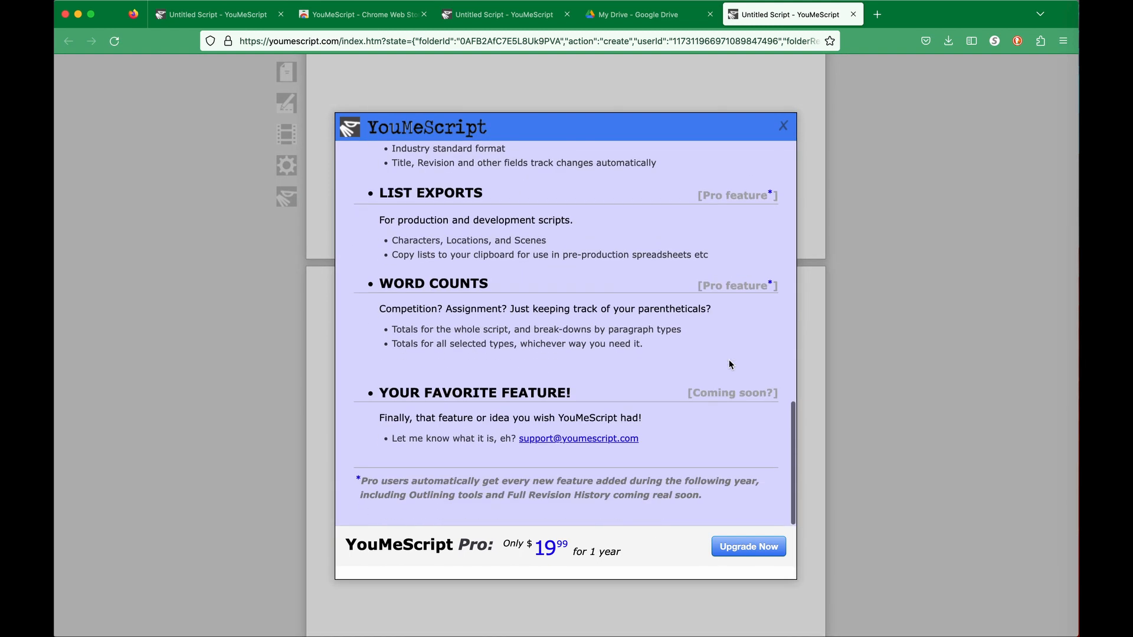
pyautogui.scroll(6, 730, 294)
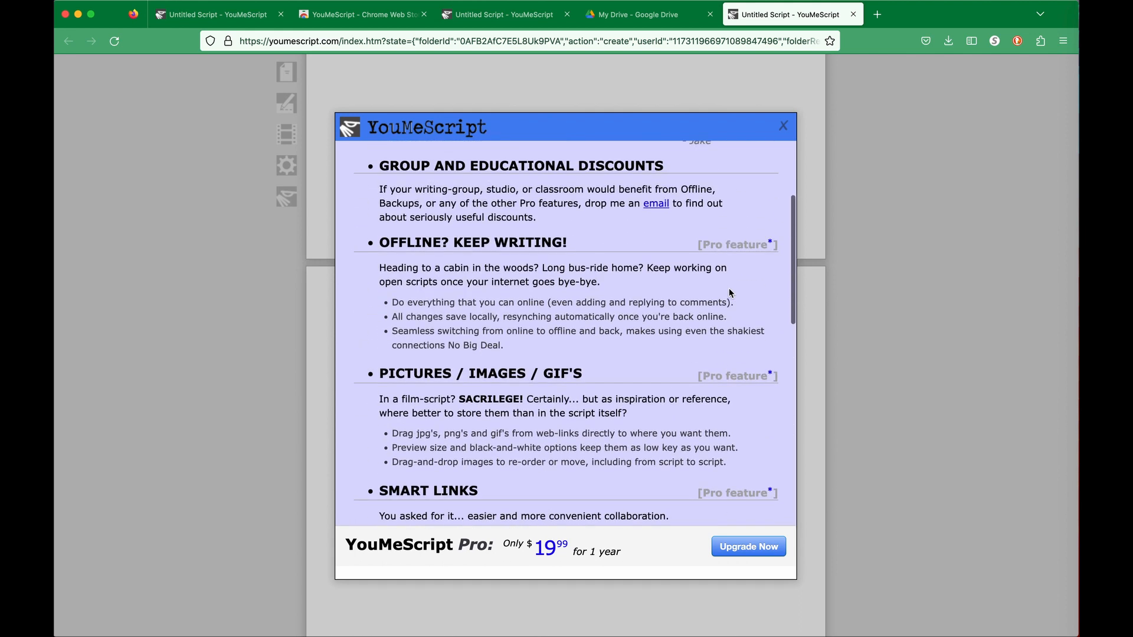
pyautogui.scroll(3, 728, 288)
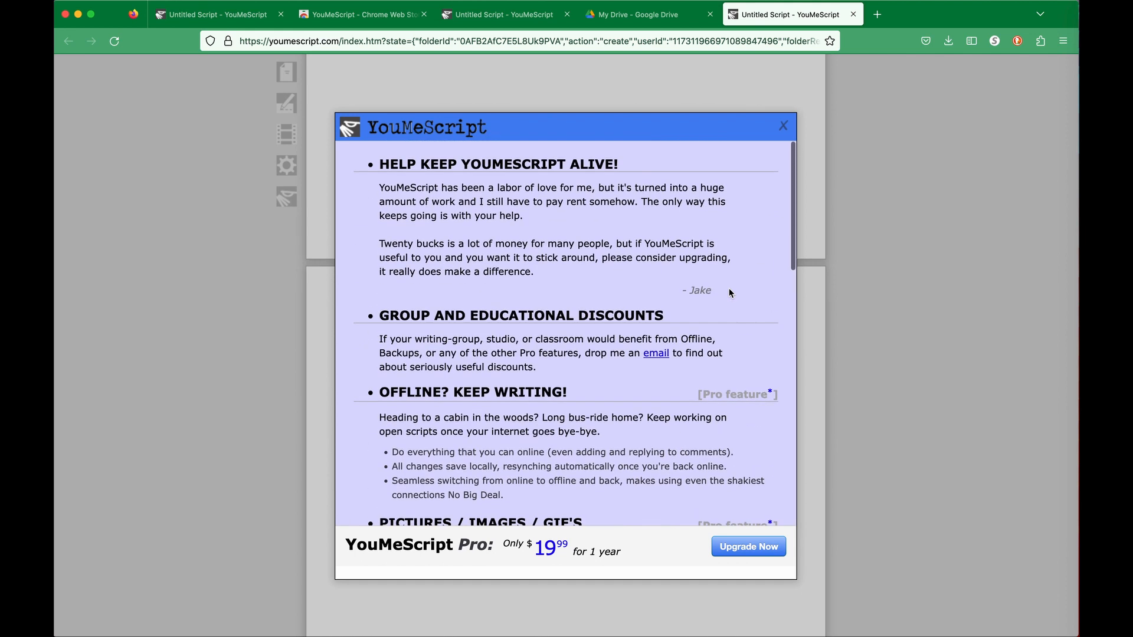
pyautogui.click(784, 127)
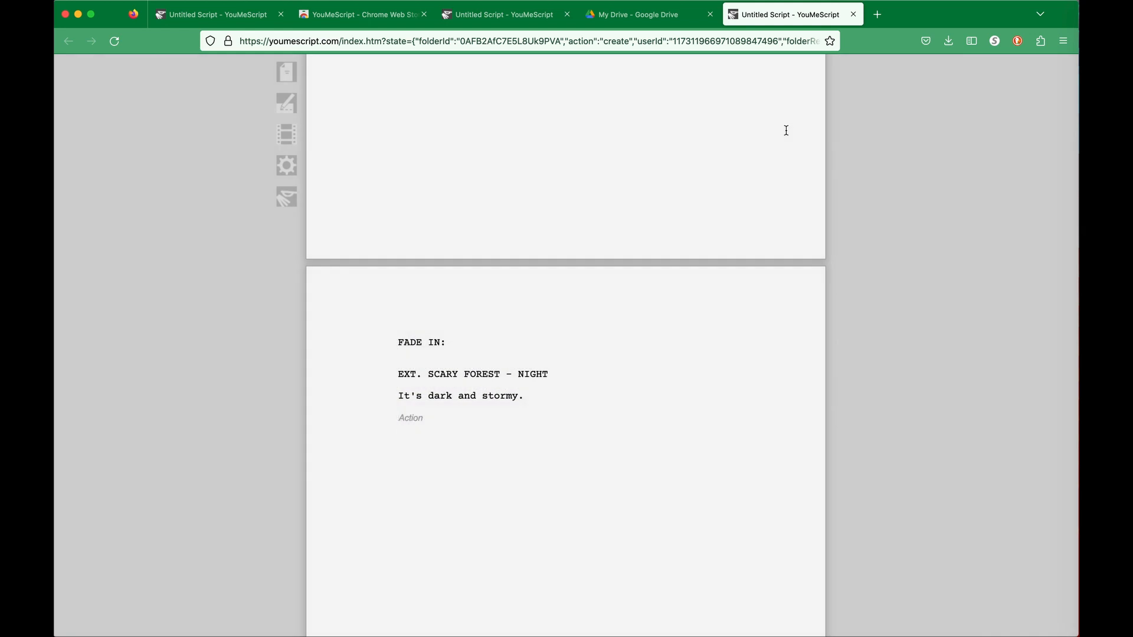
# Replace the placeholder title on the script's title page with "ANOTHER GREAT STORY"
pyautogui.scroll(5, 529, 324)
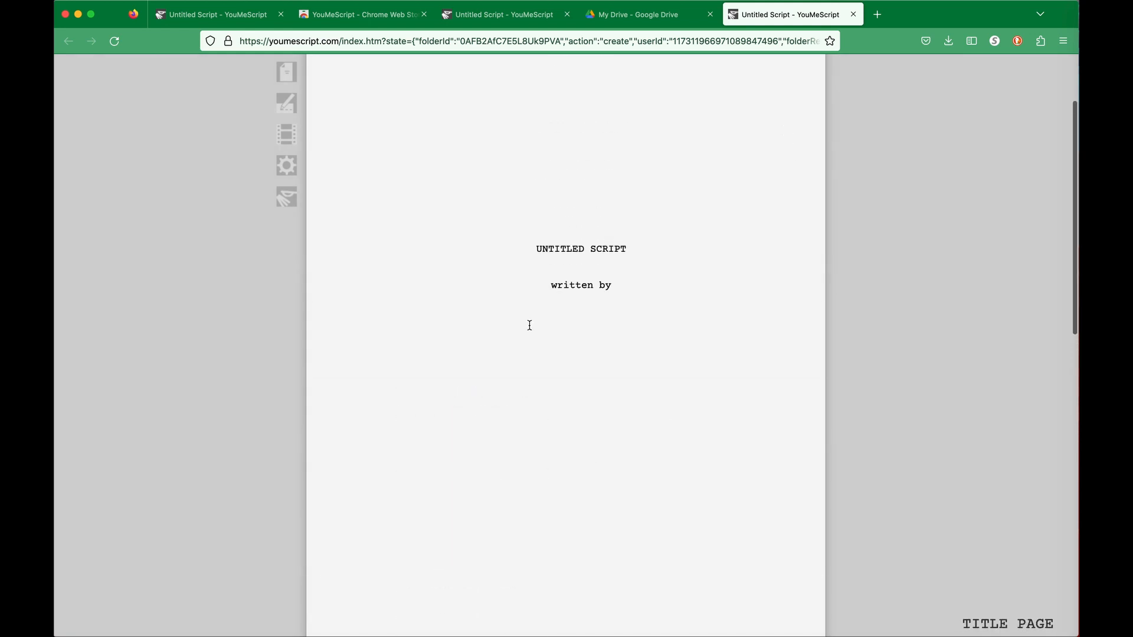
pyautogui.scroll(2, 529, 326)
pyautogui.moveTo(626, 325); pyautogui.dragTo(536, 324)
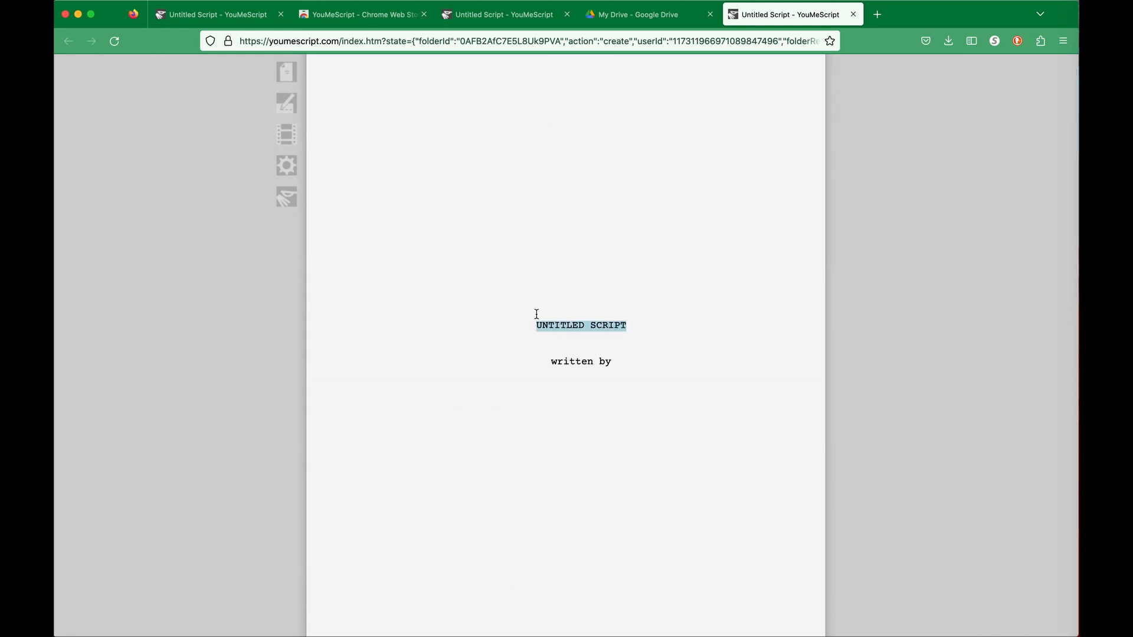
pyautogui.write('A')
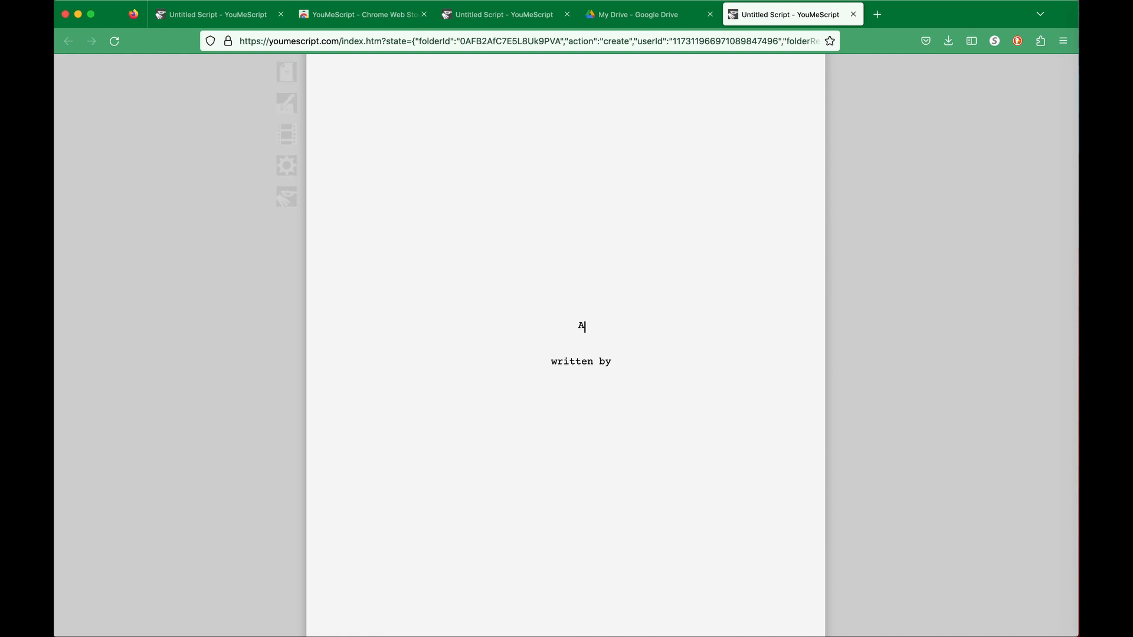
pyautogui.write('NOTHR GREAT STORY')
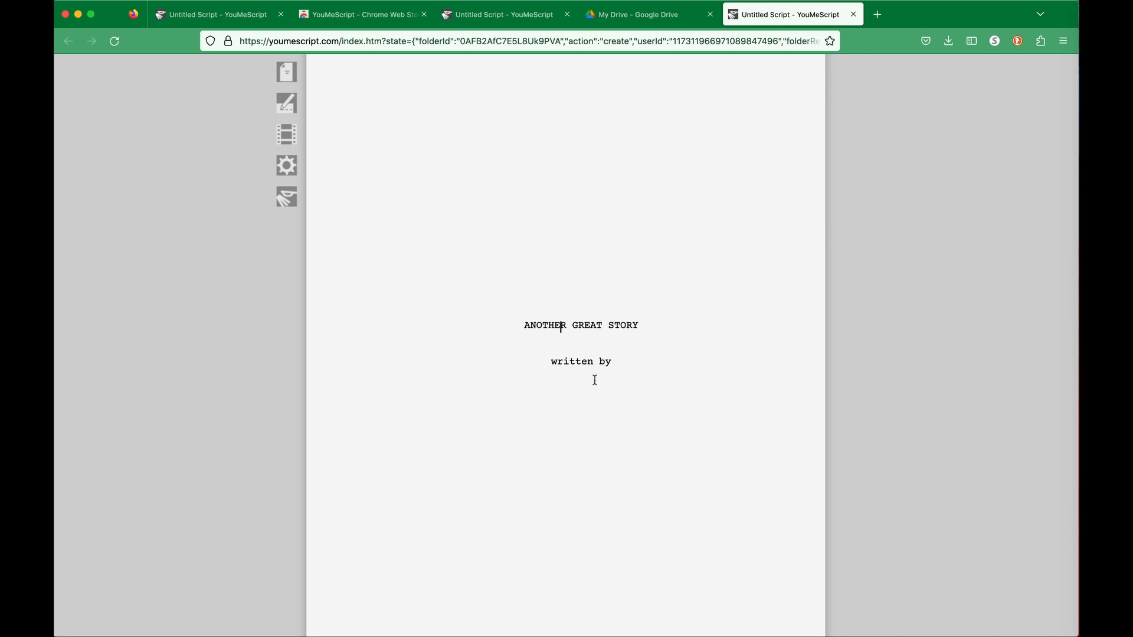
# Add a writer line reading "Your Name" below "written by" on the title page
pyautogui.click(615, 362)
pyautogui.press('Return')
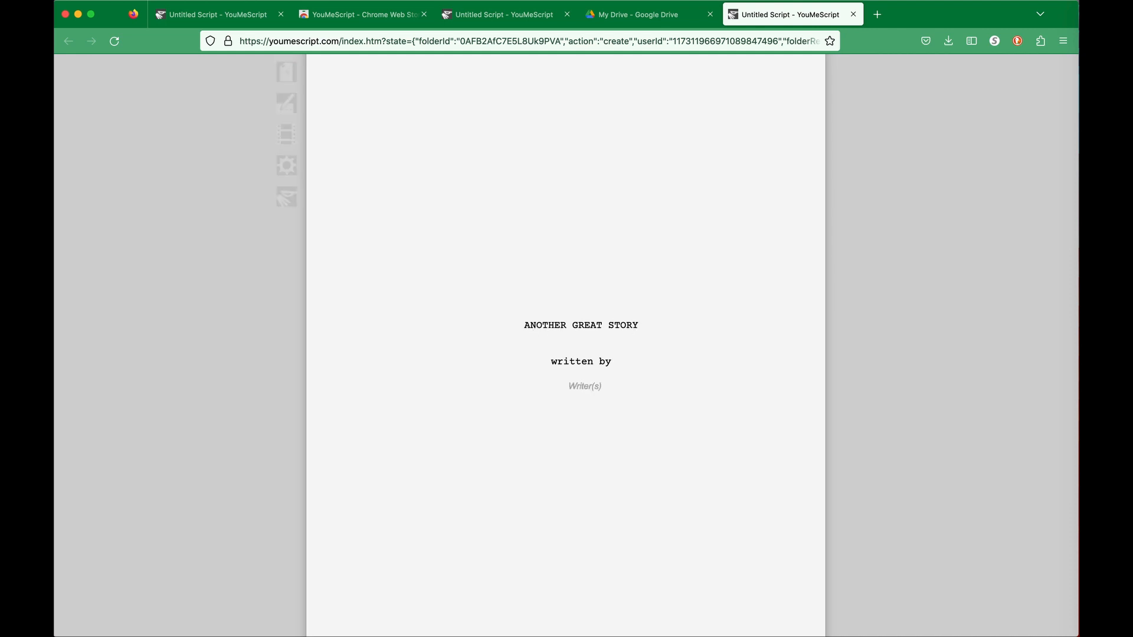
pyautogui.write('Your Name')
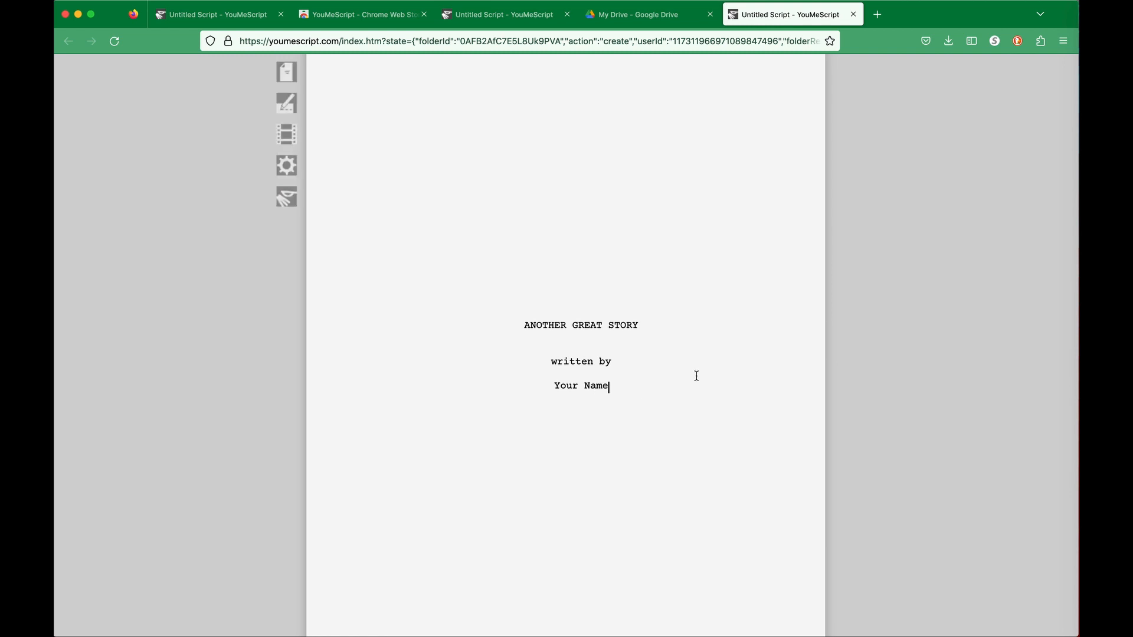
# Write "BATHROOM -" after "INT." in the scene heading below FADE IN
pyautogui.scroll(-10, 709, 408)
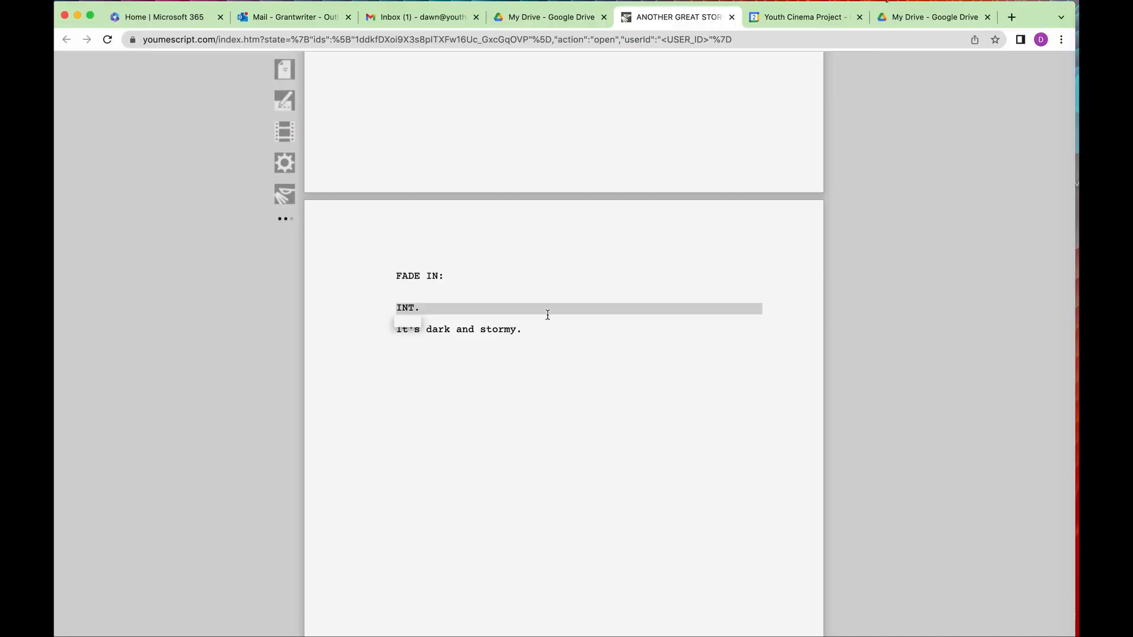
pyautogui.write('B')
pyautogui.write('AR')
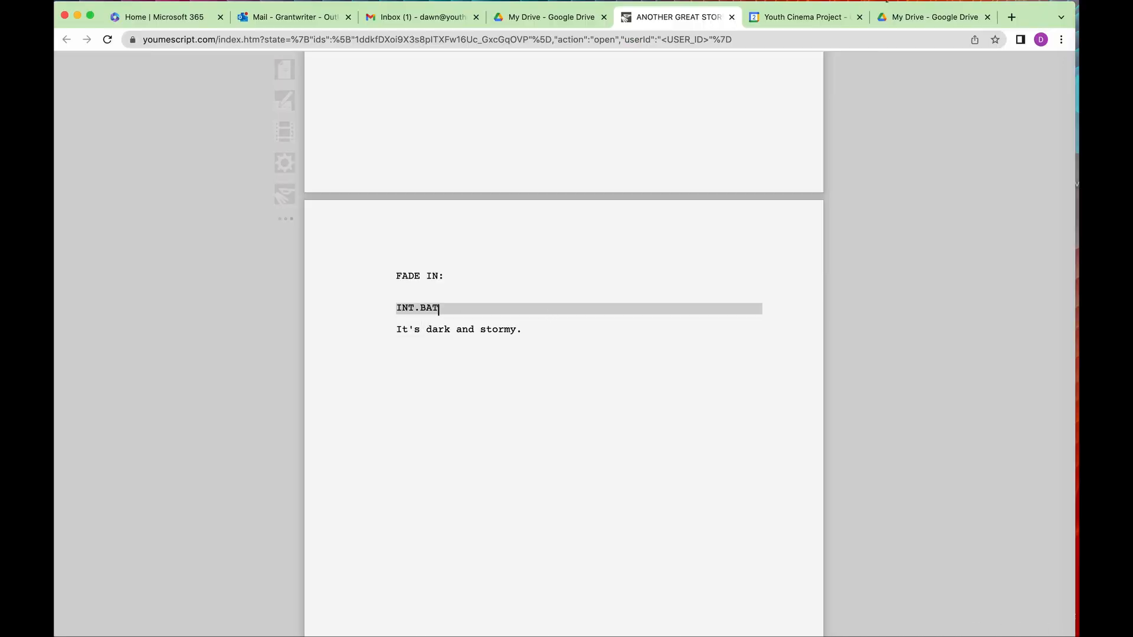
pyautogui.press('BackSpace')
pyautogui.press('BackSpace')
pyautogui.press('BackSpace')
pyautogui.write('BATHROOM -')
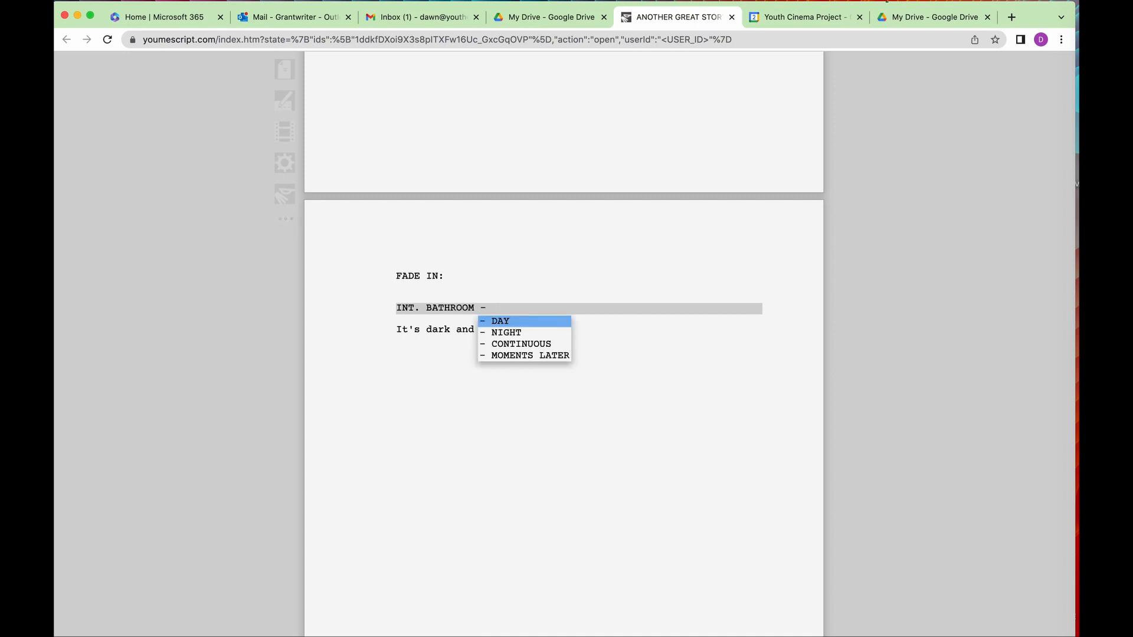
# Complete the bathroom scene heading with DAY as the time of day
pyautogui.press('Down')
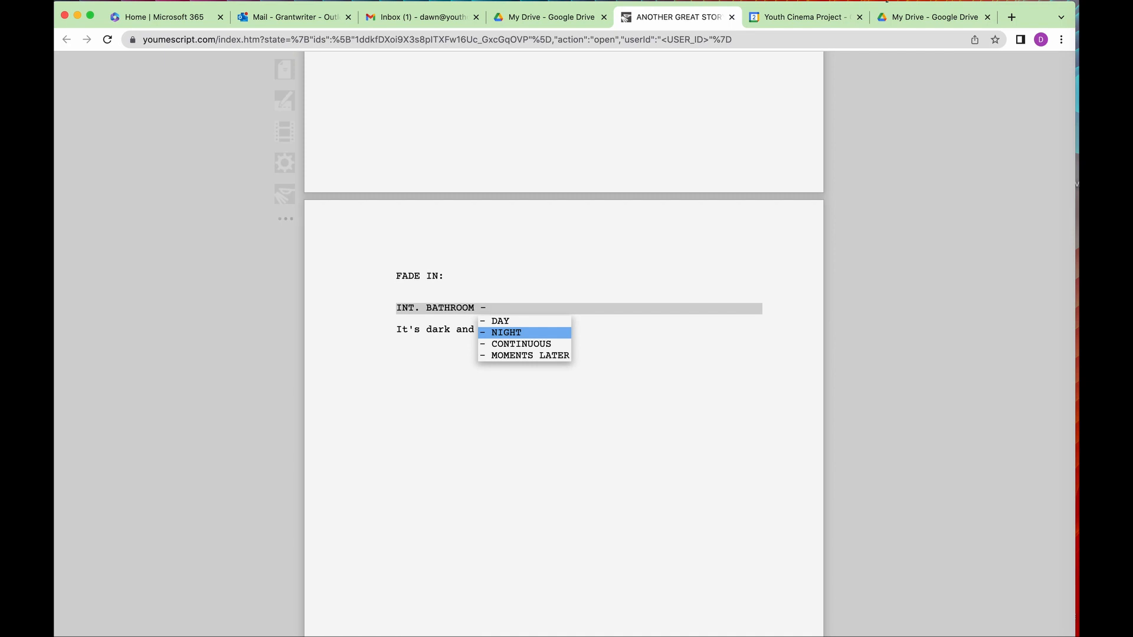
pyautogui.press('Down')
pyautogui.press('Down')
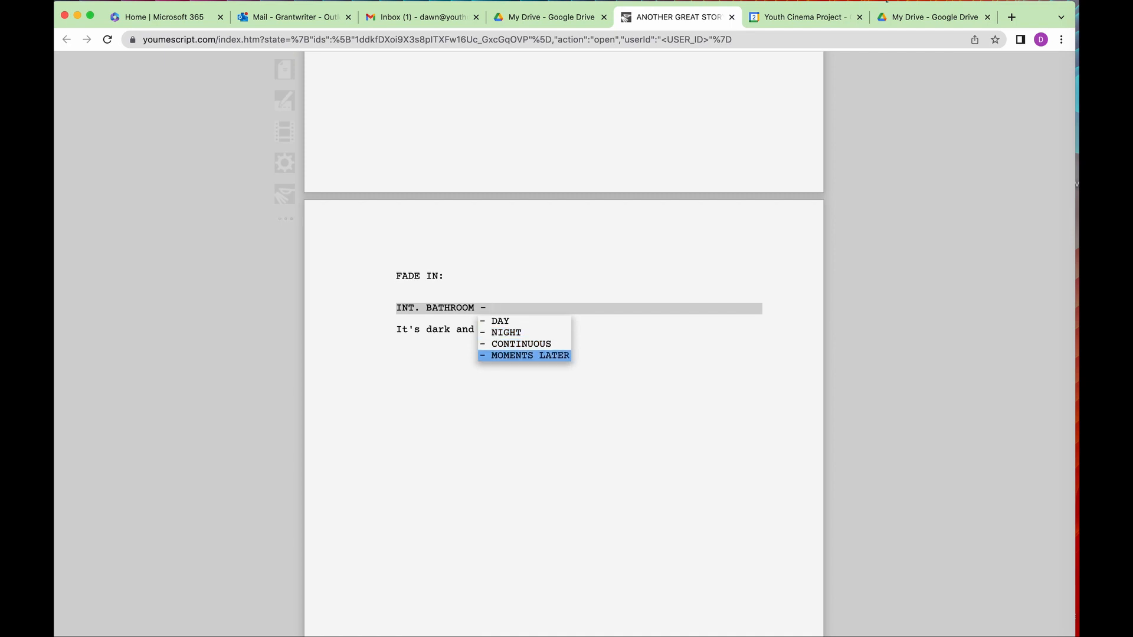
pyautogui.press('Up')
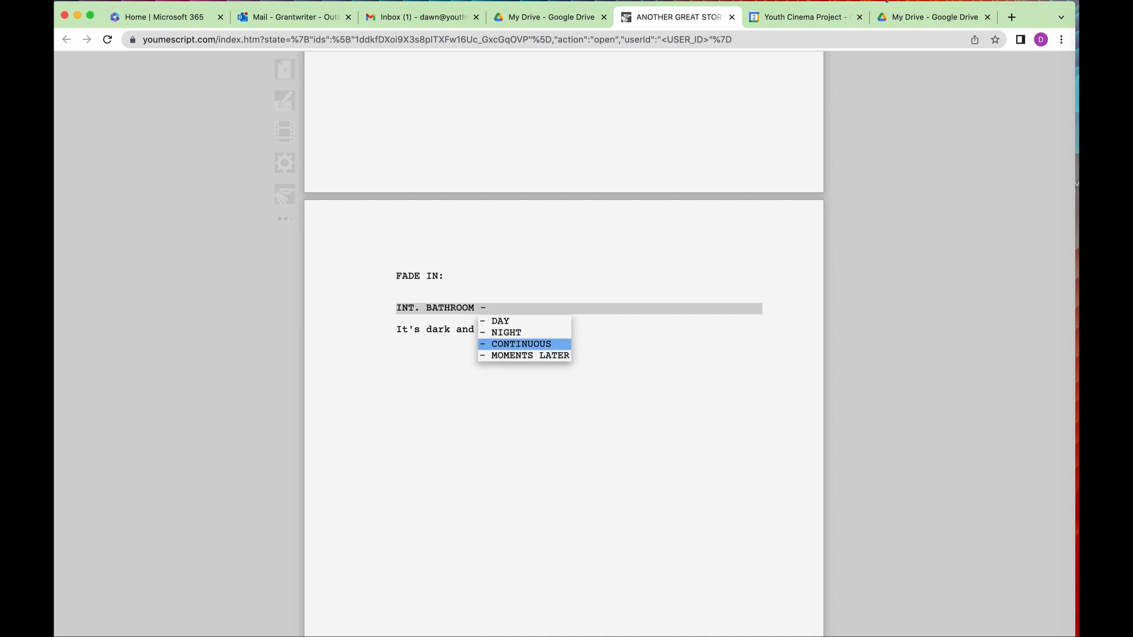
pyautogui.press('Up')
pyautogui.press('Up')
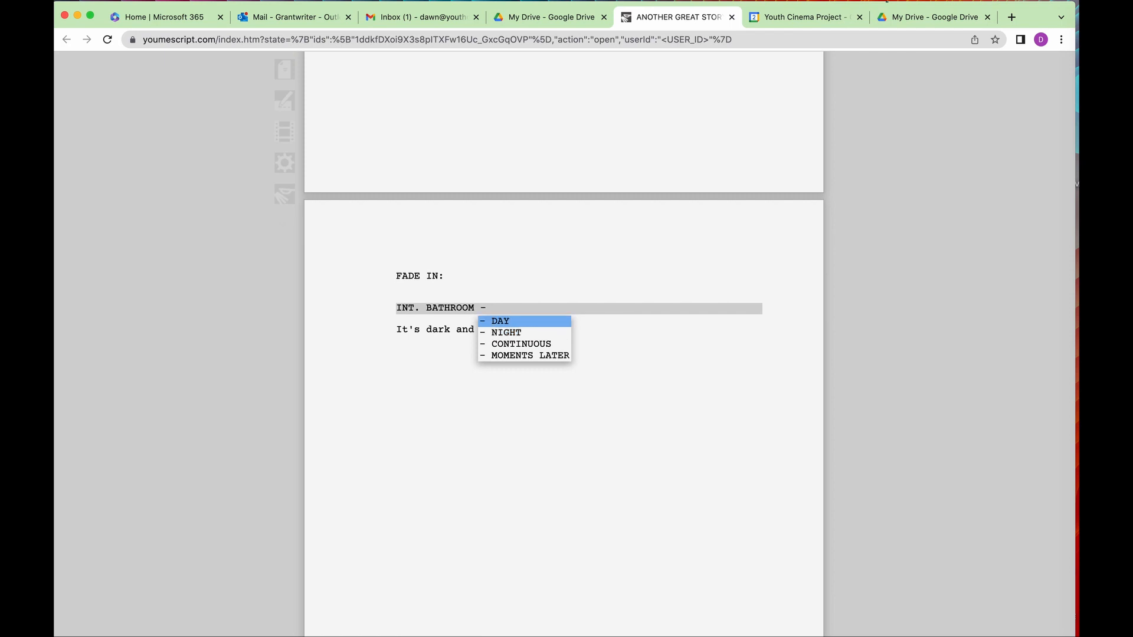
pyautogui.press('Return')
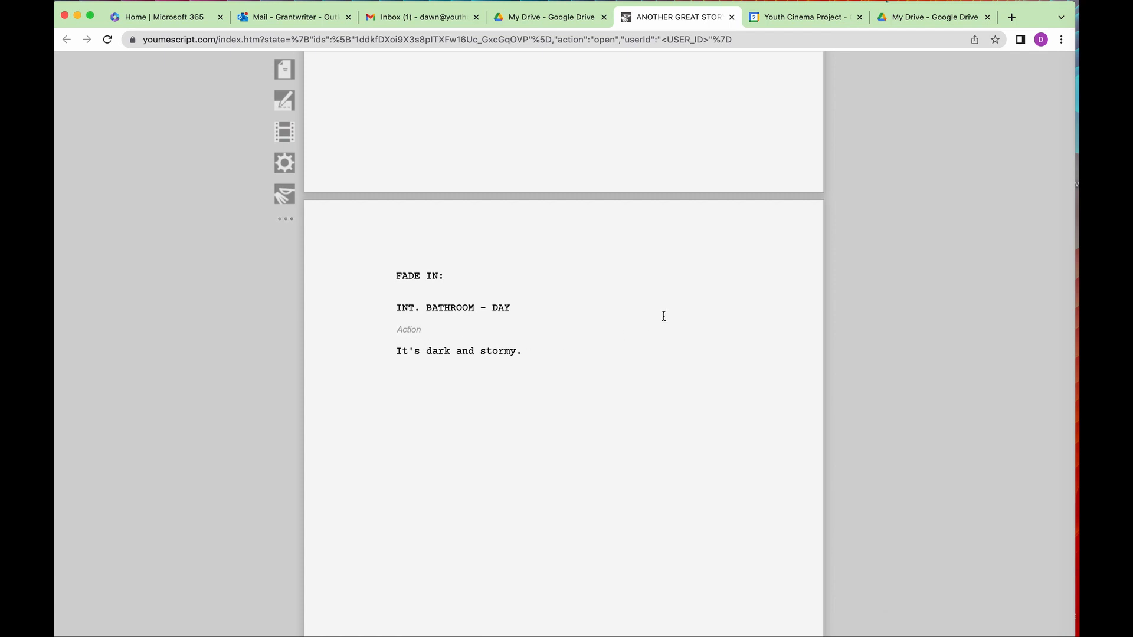
# Write the action line "A small schooner floats gently on a vast ocean." below the bathroom scene heading
pyautogui.write('The')
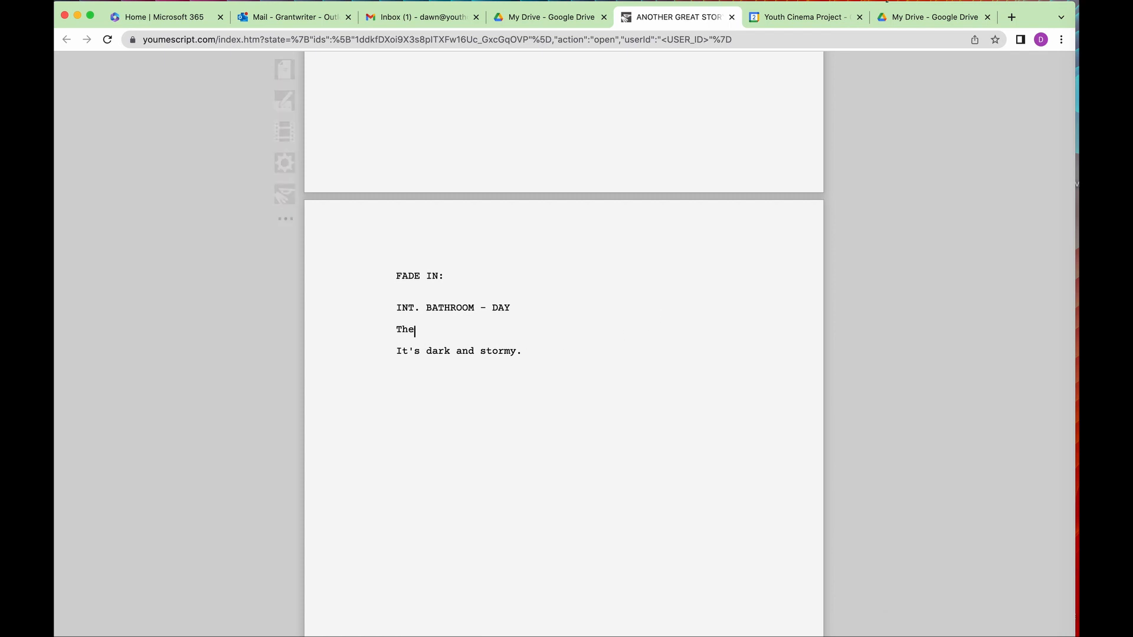
pyautogui.press('BackSpace')
pyautogui.press('BackSpace')
pyautogui.press('BackSpace')
pyautogui.write('A small schooner')
pyautogui.write('floats gently')
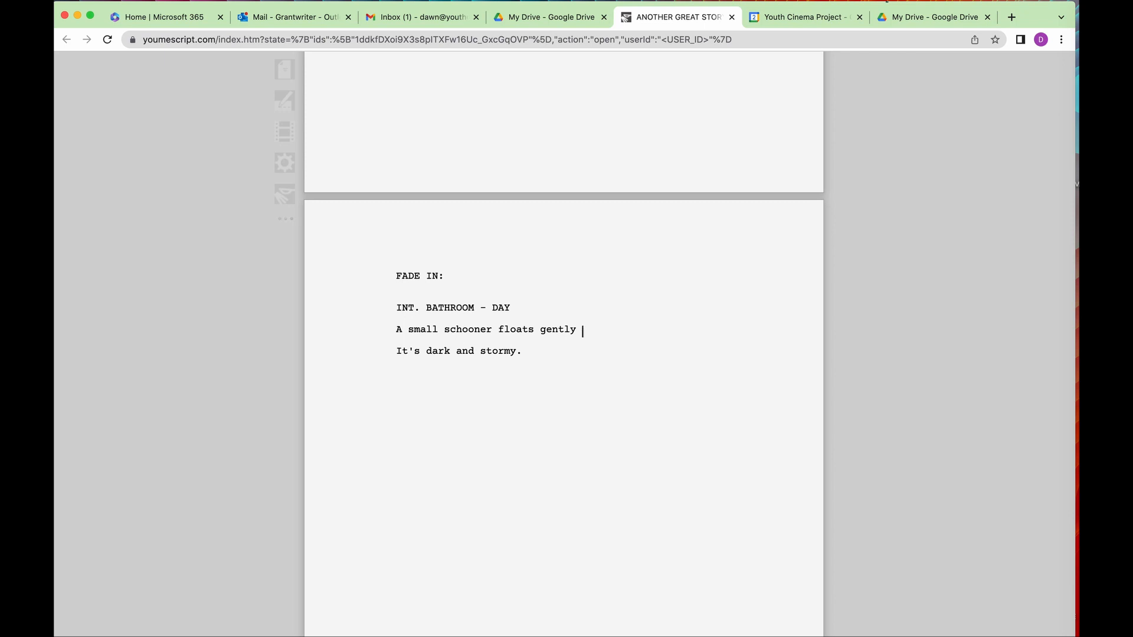
pyautogui.write('on a vast ocean.')
pyautogui.press('Return')
# Write "Suddenly, a GIANT HAND lifts the schooner from the water." as the second action line, with "MIKA (9)" moved to its own line below
pyautogui.write('MI')
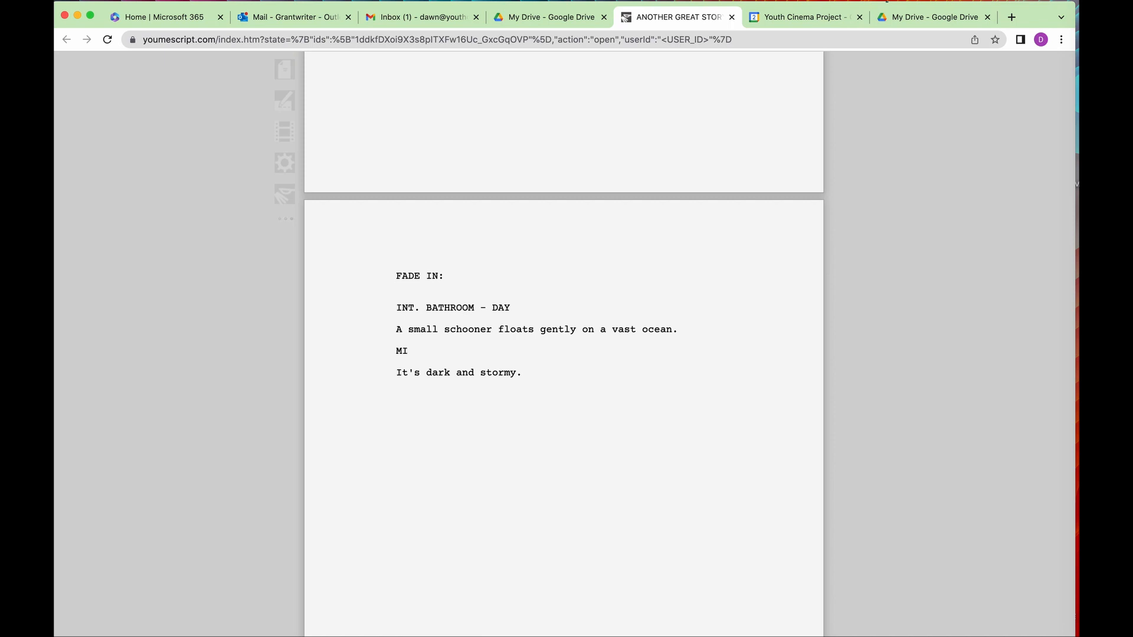
pyautogui.write('KA (9)')
pyautogui.click(393, 352)
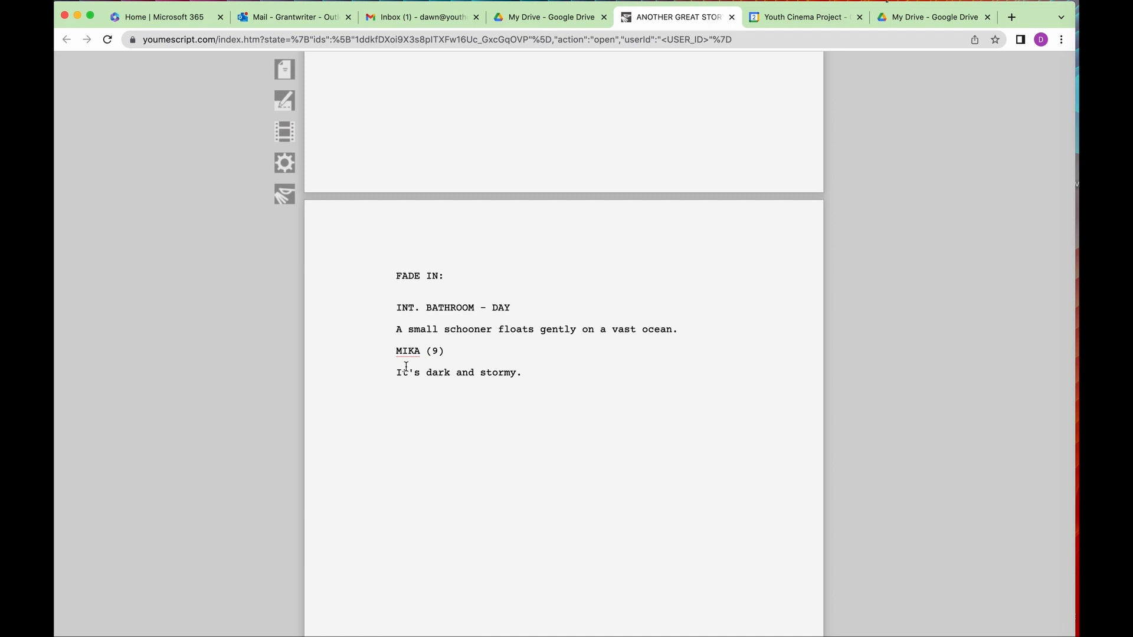
pyautogui.write('Sudden')
pyautogui.write('ly')
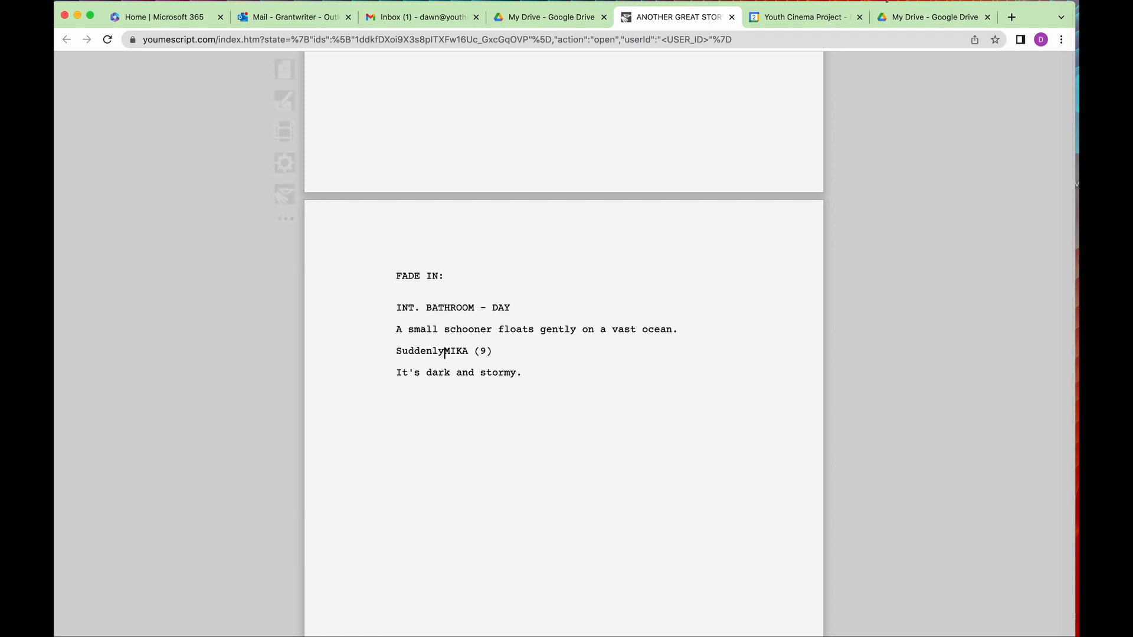
pyautogui.write(', a GIANT HAND')
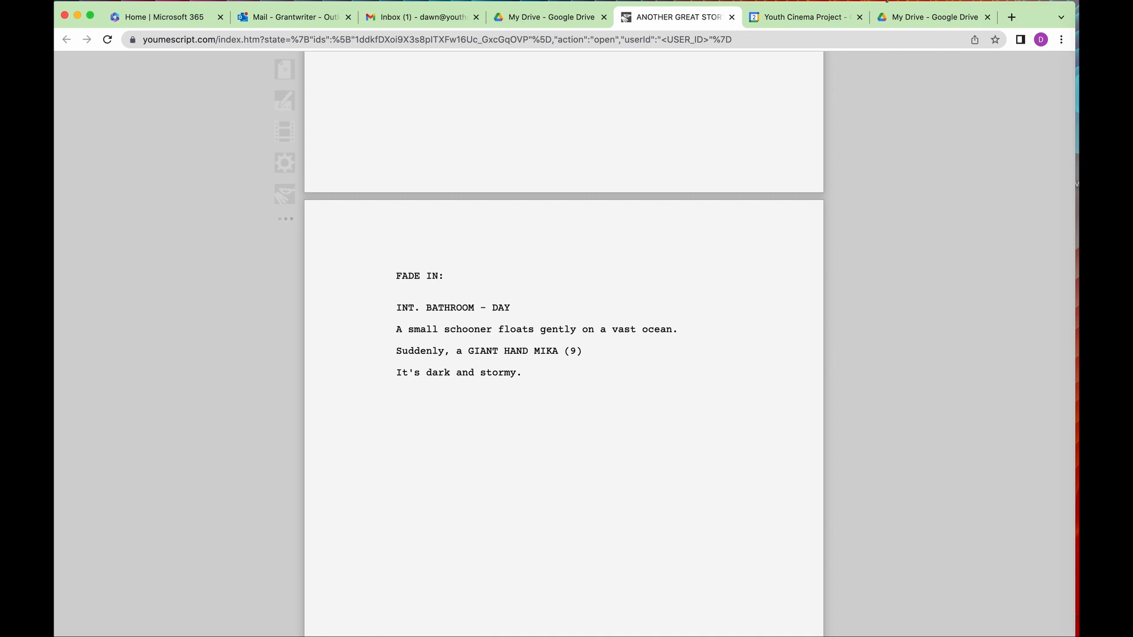
pyautogui.write(' lifts the ')
pyautogui.write('schooner from the water.')
pyautogui.press('Return')
# Complete the third action line as "The hand belongs to MIKA (9). Immediately, Mika sends the schooner beneath the water, like a submarine."
pyautogui.write('The hand belongs to MIKA (9),')
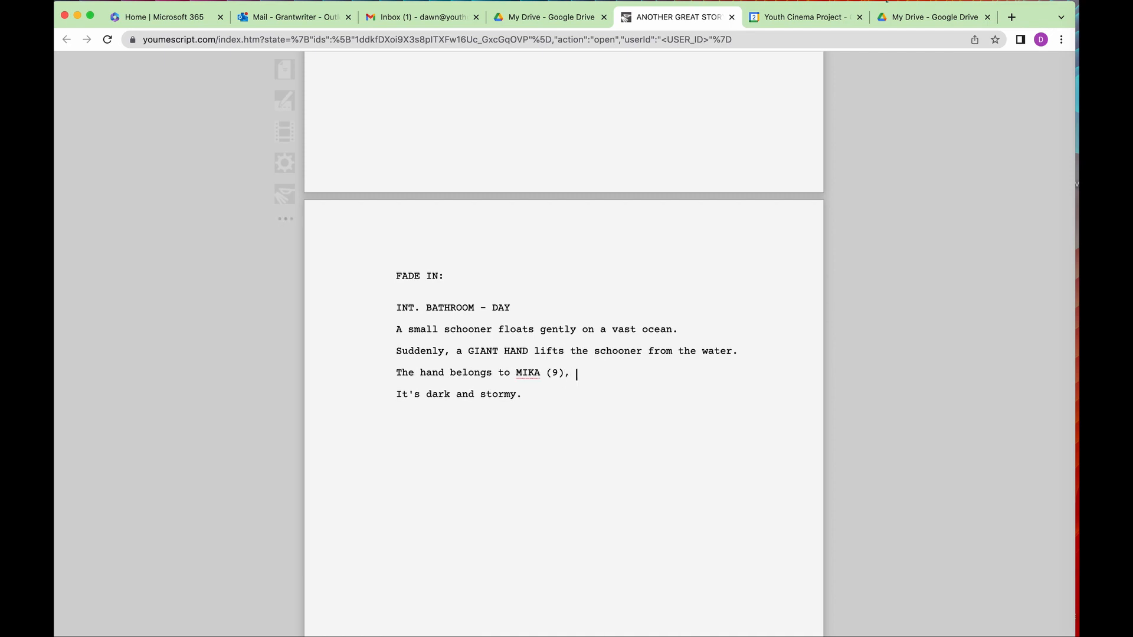
pyautogui.press('BackSpace')
pyautogui.press('BackSpace')
pyautogui.write('. Immediately, Mika')
pyautogui.write('sends the sh')
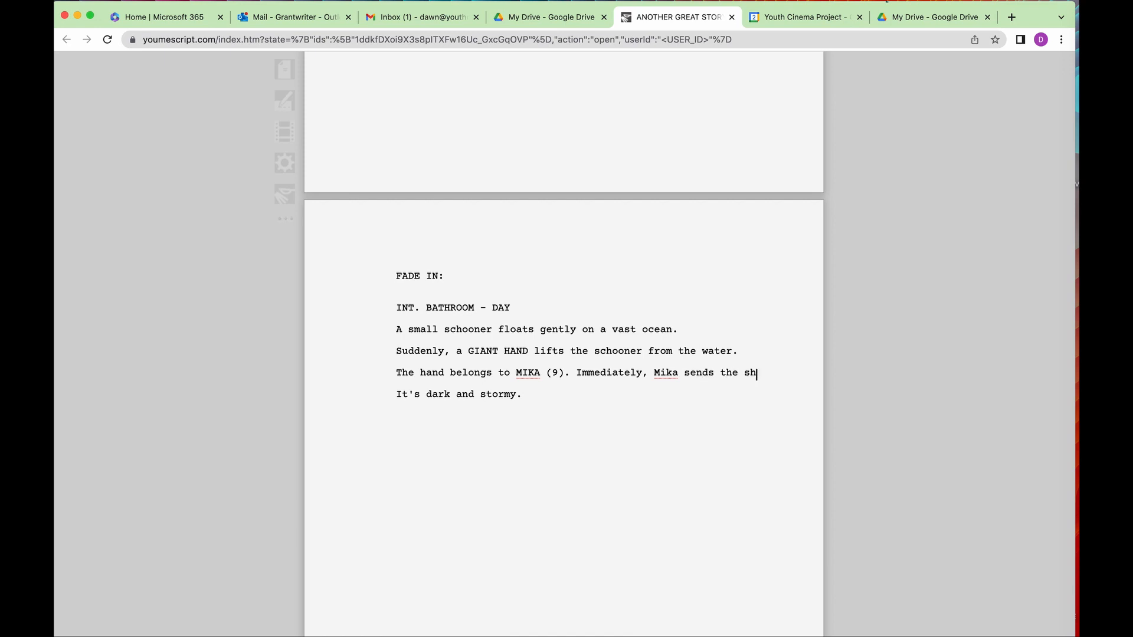
pyautogui.press('BackSpace')
pyautogui.write('cho')
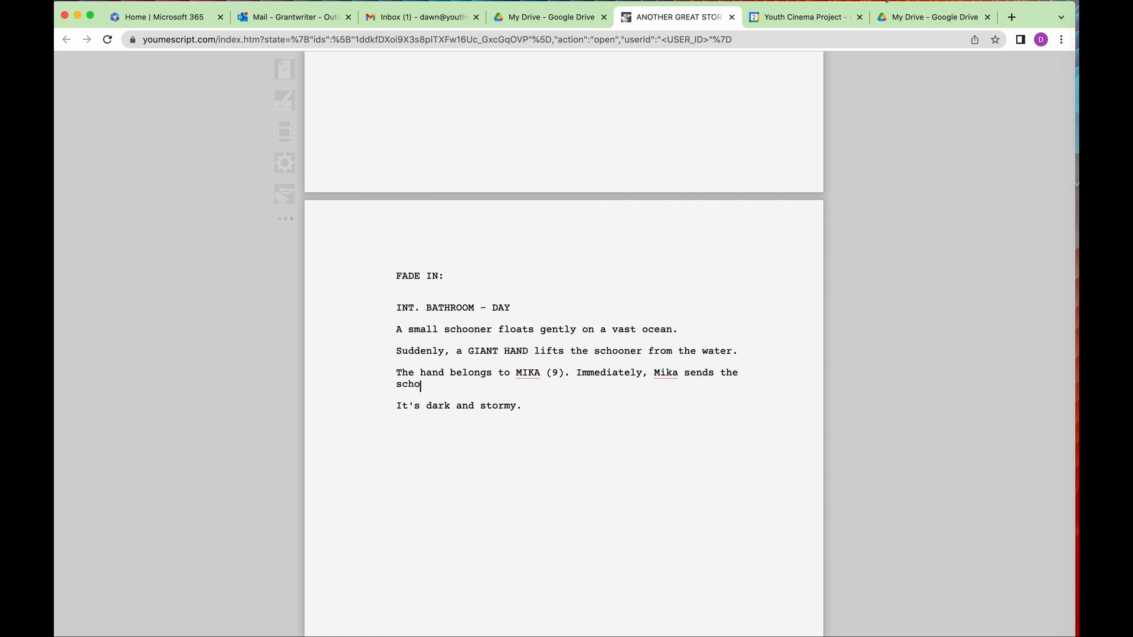
pyautogui.write('oner beneath the water, like a submarine.')
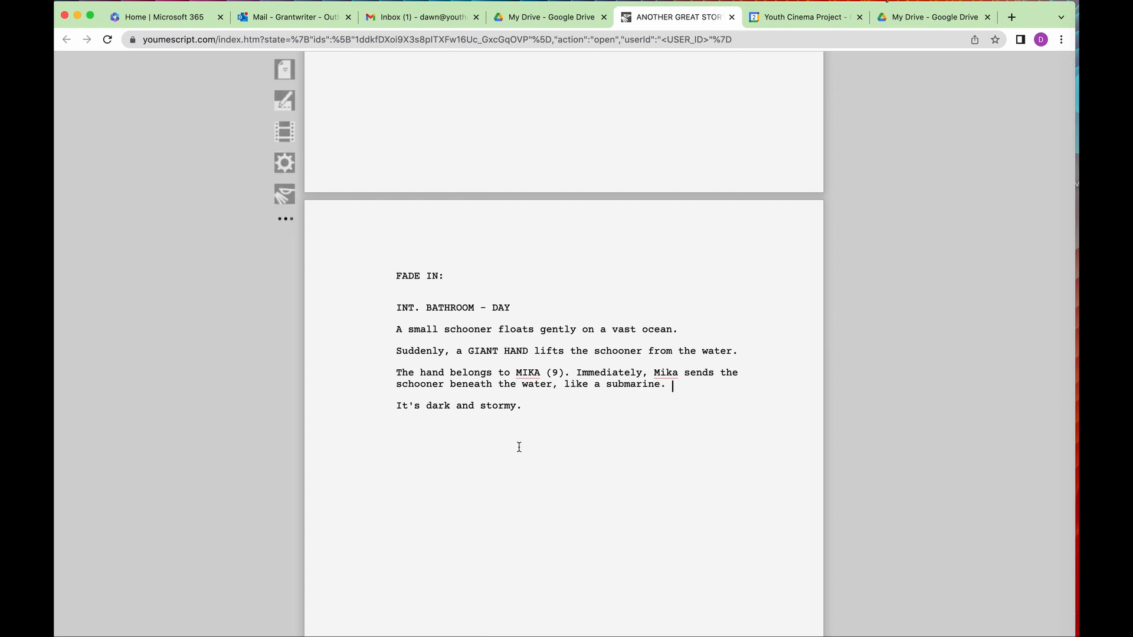
# Replace the action line "It's dark and stormy." with a character cue for MIKA and the dialogue "I have to potty."
pyautogui.moveTo(522, 406); pyautogui.dragTo(394, 405)
pyautogui.press('BackSpace')
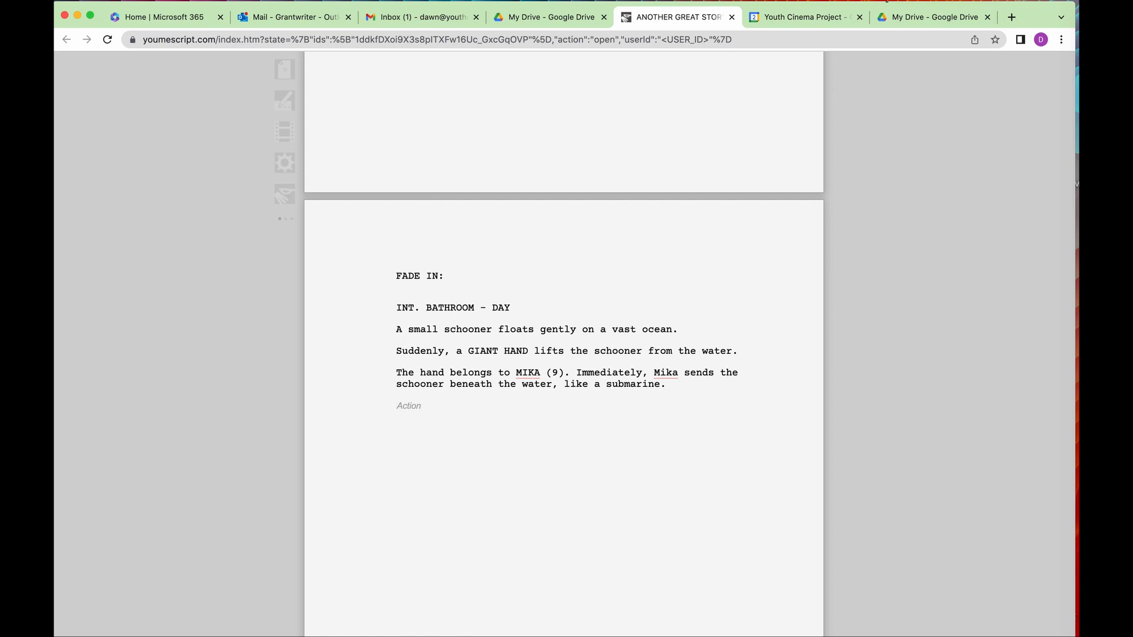
pyautogui.press('Tab')
pyautogui.write('MIKA')
pyautogui.press('Return')
pyautogui.write('I have to potty')
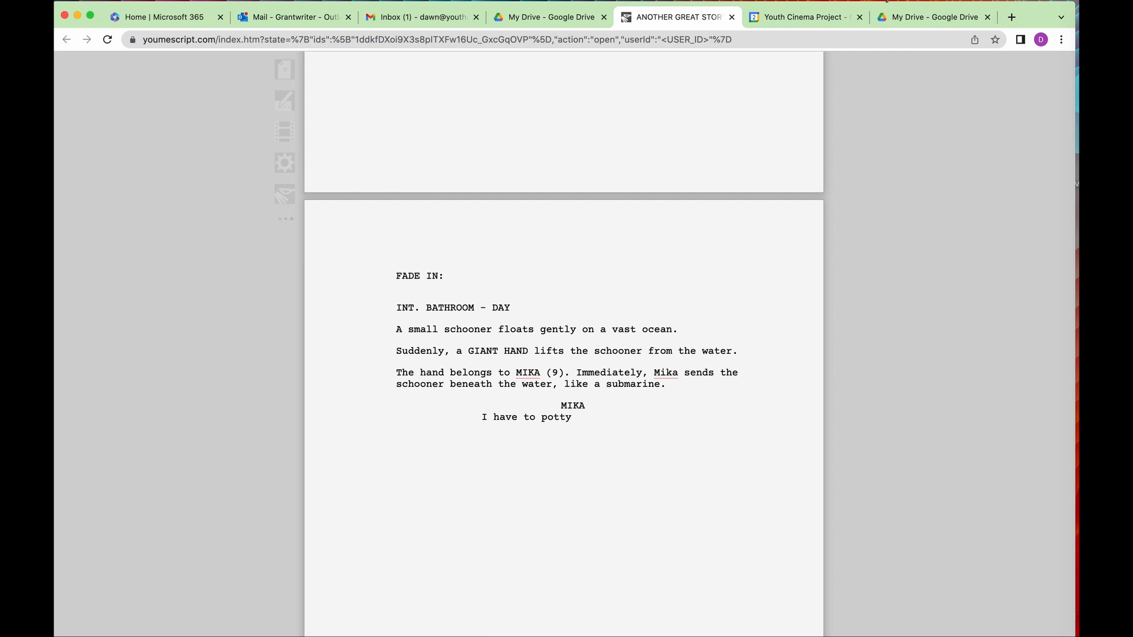
pyautogui.write('.')
pyautogui.press('BackSpace')
pyautogui.press('BackSpace')
pyautogui.press('BackSpace')
pyautogui.press('BackSpace')
pyautogui.press('BackSpace')
pyautogui.press('BackSpace')
pyautogui.press('BackSpace')
pyautogui.write('potty.')
pyautogui.press('Return')
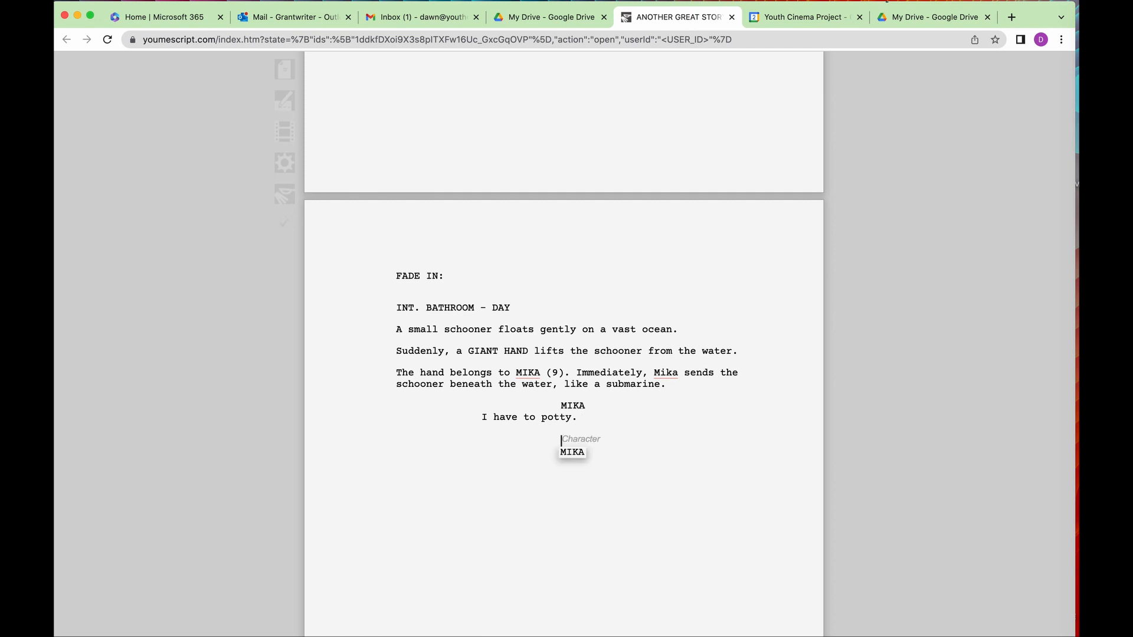
# Add the action line "Mika jumps out of the tub." below MIKA's dialogue
pyautogui.press('Return')
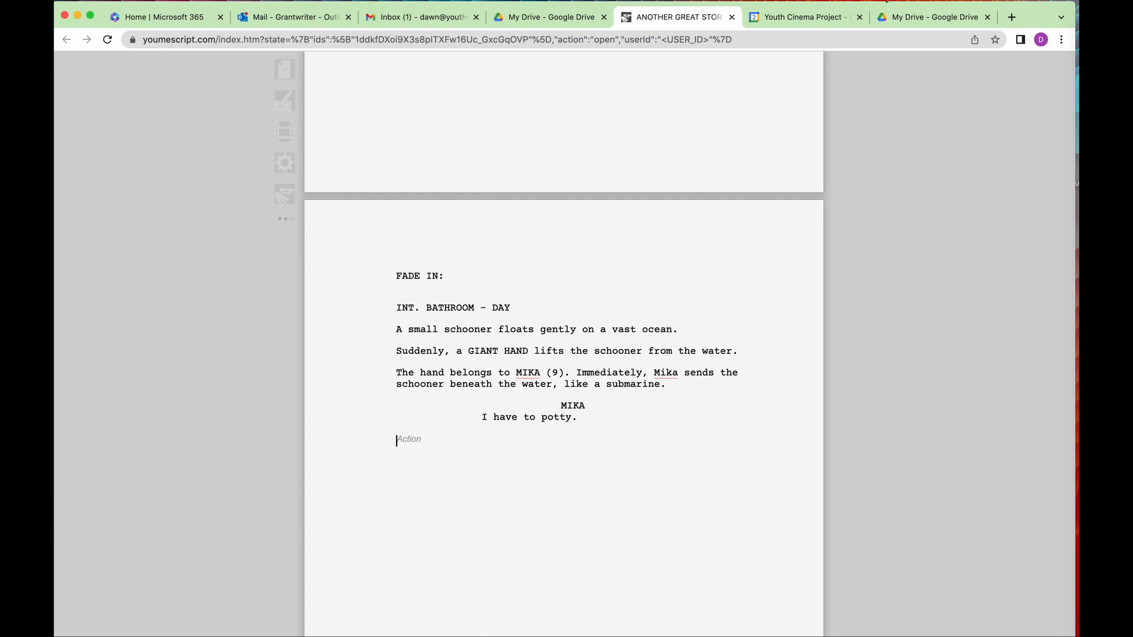
pyautogui.write('Mika jumps out of the tub')
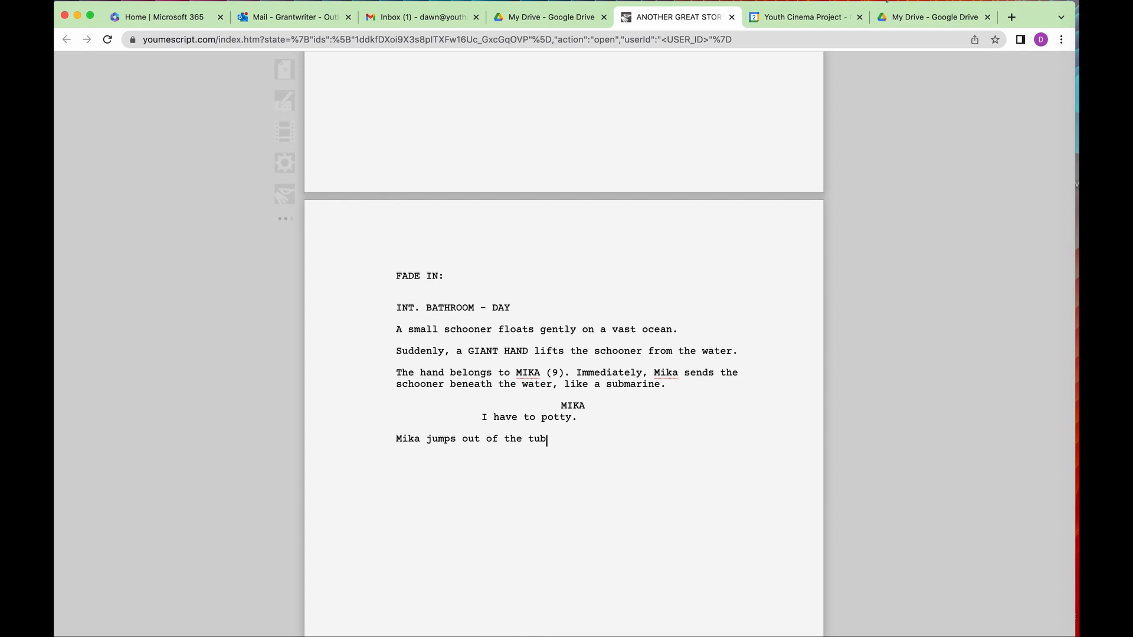
pyautogui.write('. .')
pyautogui.press('Return')
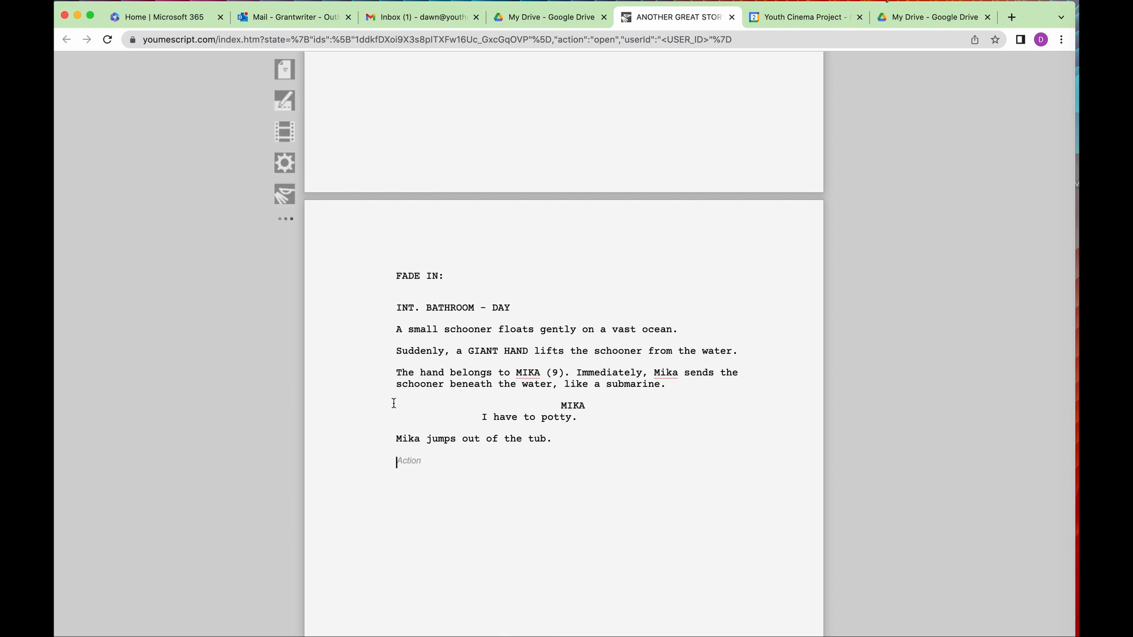
# Add a character cue for SARA with the dialogue "Use the potty seat."
pyautogui.press('Tab')
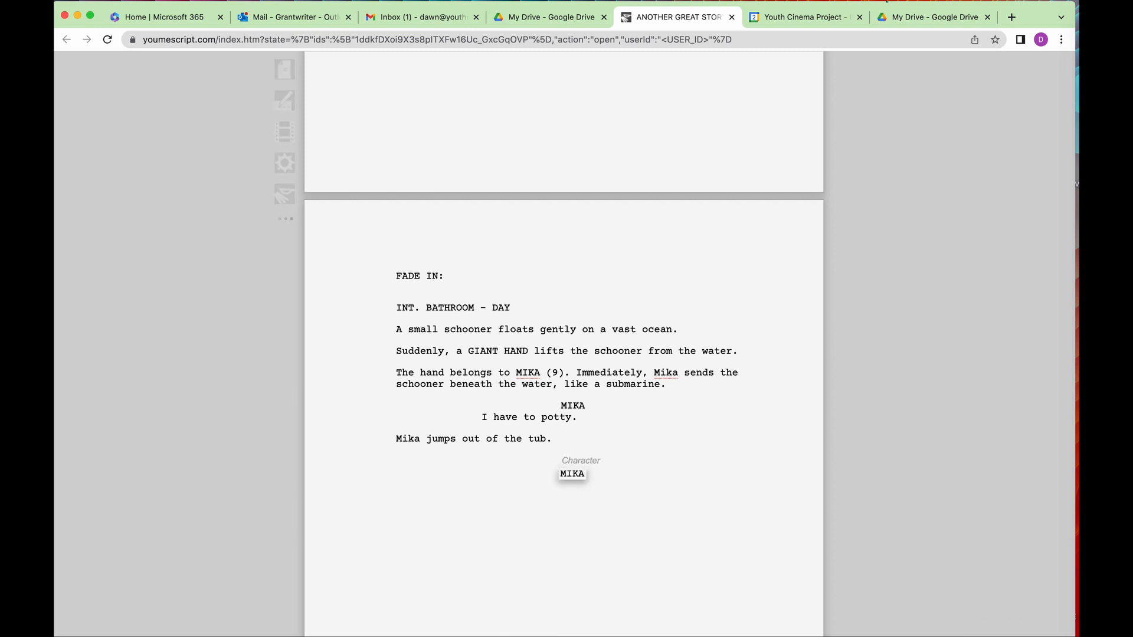
pyautogui.write('SARA')
pyautogui.press('Return')
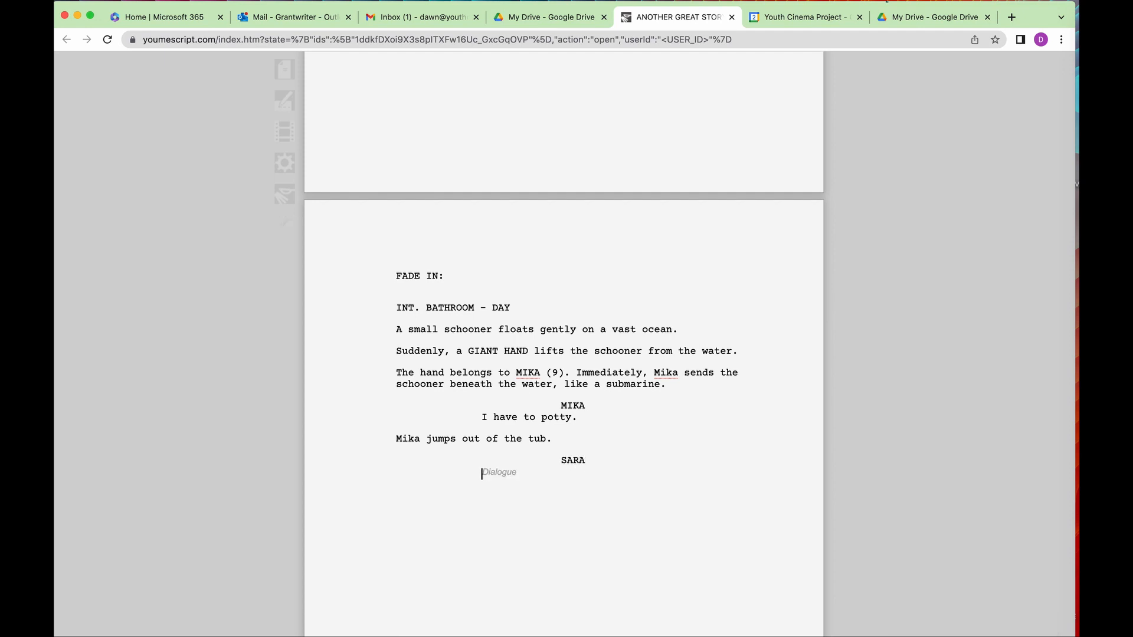
pyautogui.write('Use the potty seat.')
pyautogui.press('Return')
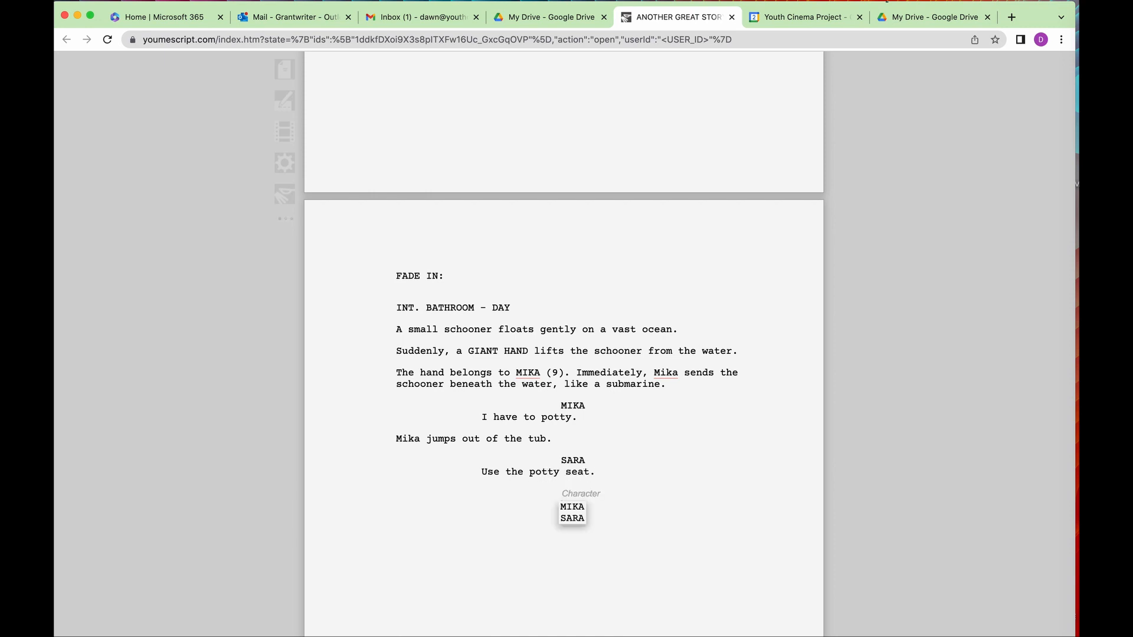
# Add MIKA's reply "I am!" below SARA's dialogue and add "(O.S.)" after SARA's character name
pyautogui.write('MIKA')
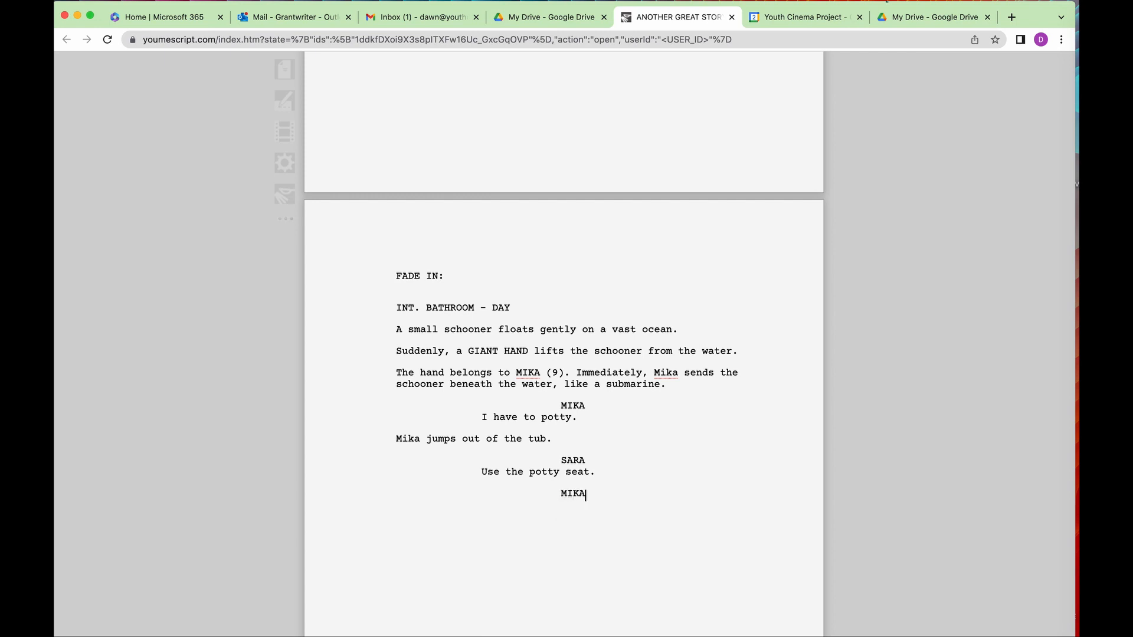
pyautogui.press('Return')
pyautogui.write('I am!')
pyautogui.press('Return')
pyautogui.press('Return')
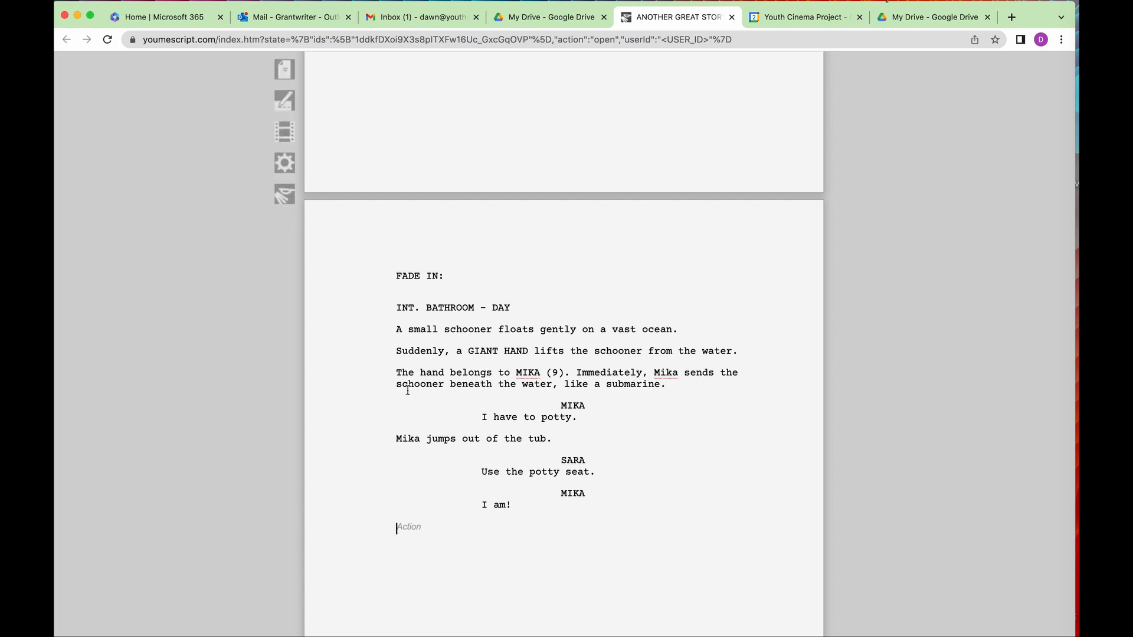
pyautogui.click(587, 462)
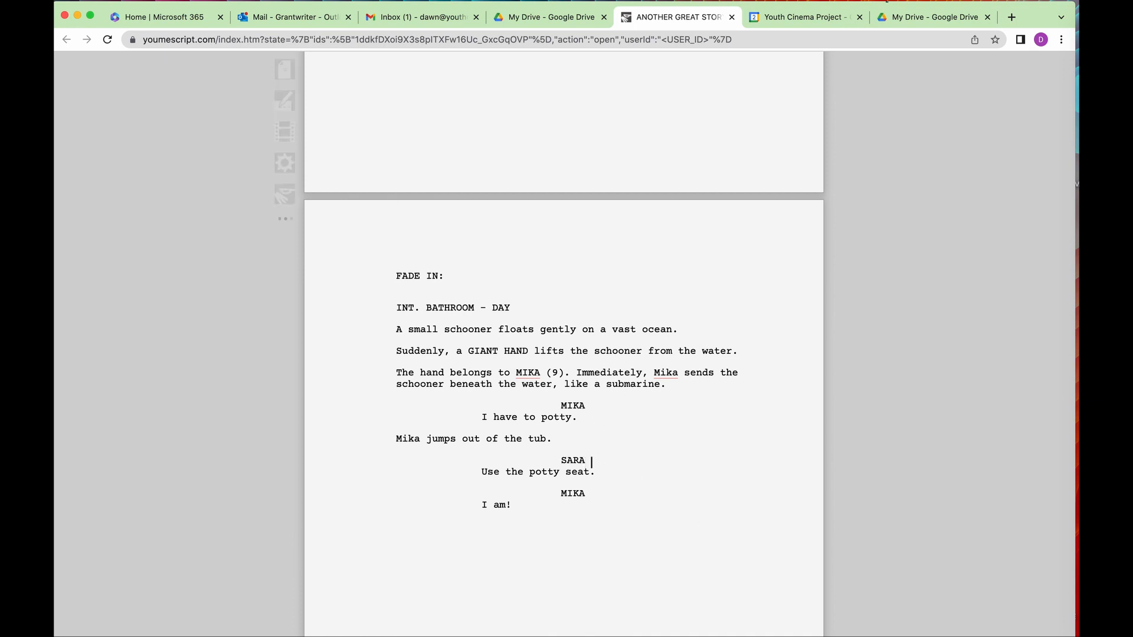
pyautogui.write('(O.S.')
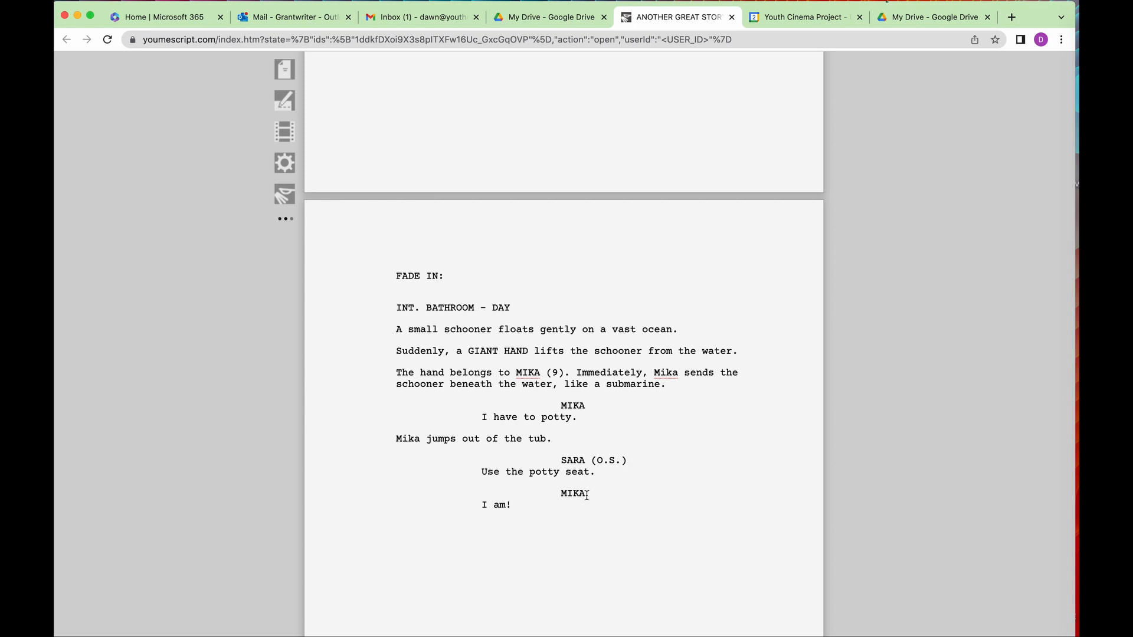
# Start a new scene heading with "INT." below MIKA's last line of dialogue
pyautogui.click(387, 524)
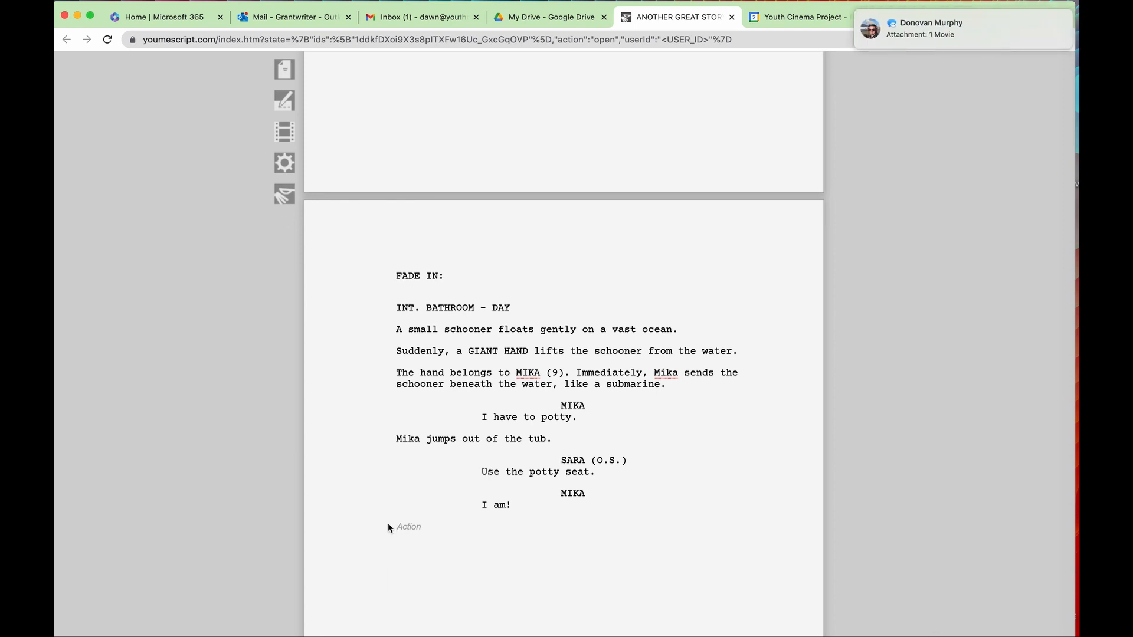
pyautogui.press('Return')
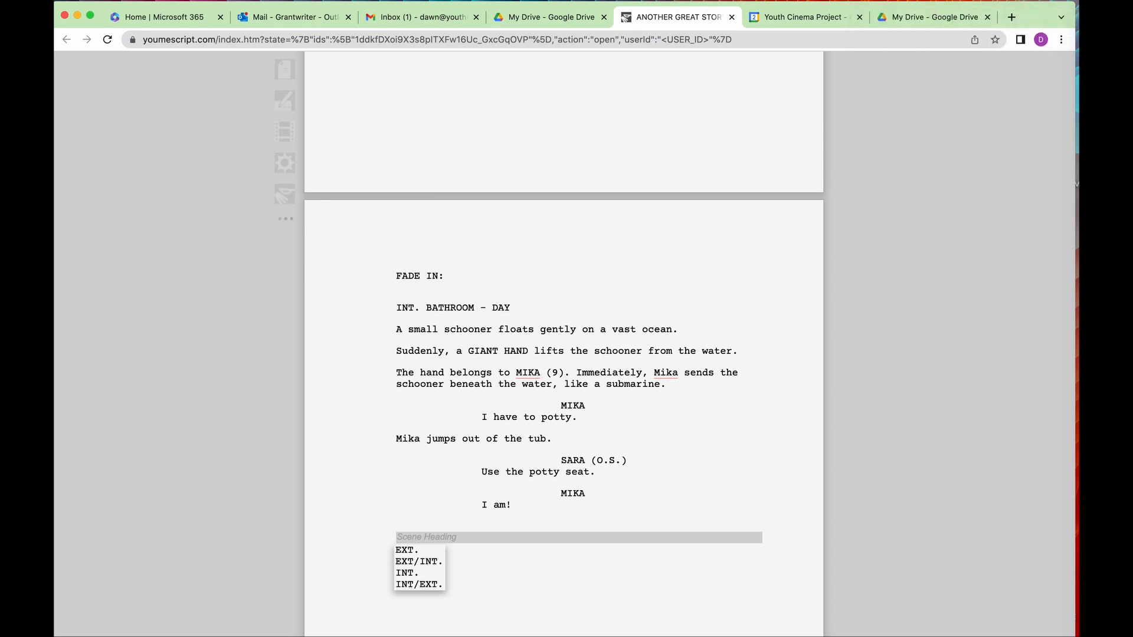
pyautogui.press('Down')
pyautogui.press('Down')
pyautogui.press('Down')
pyautogui.press('Return')
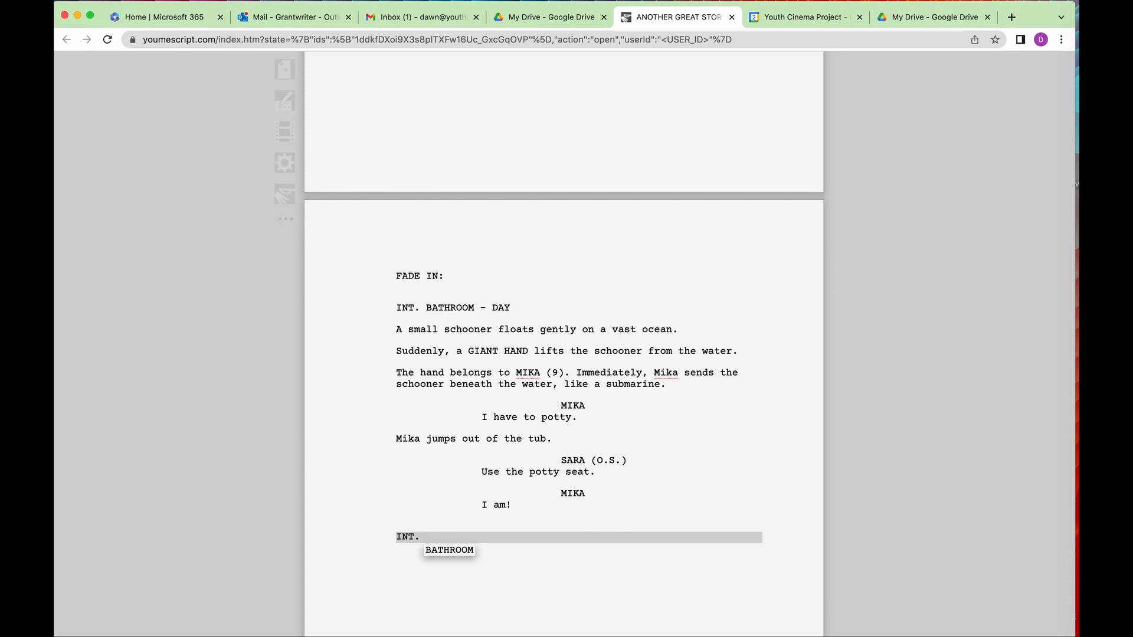
pyautogui.write('KITCH')
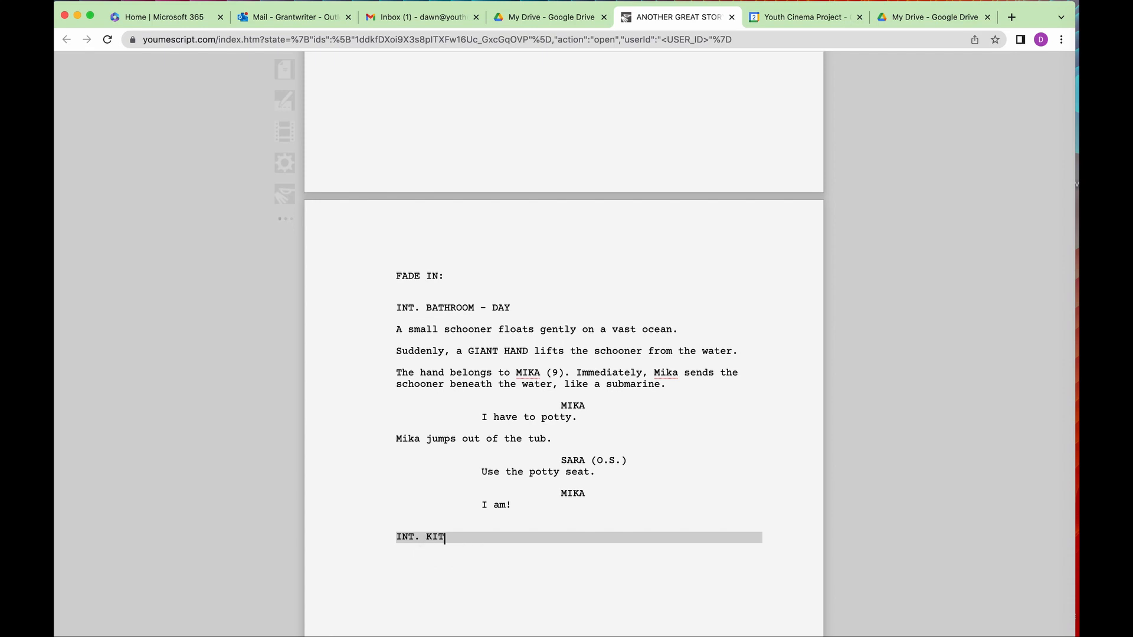
pyautogui.press('BackSpace')
pyautogui.press('BackSpace')
pyautogui.press('BackSpace')
pyautogui.press('BackSpace')
pyautogui.press('BackSpace')
# Complete the new scene heading below MIKA's last dialogue as "INT. HALLWAY - DAY", choosing the suggested time of day
pyautogui.write('HALLWAY -')
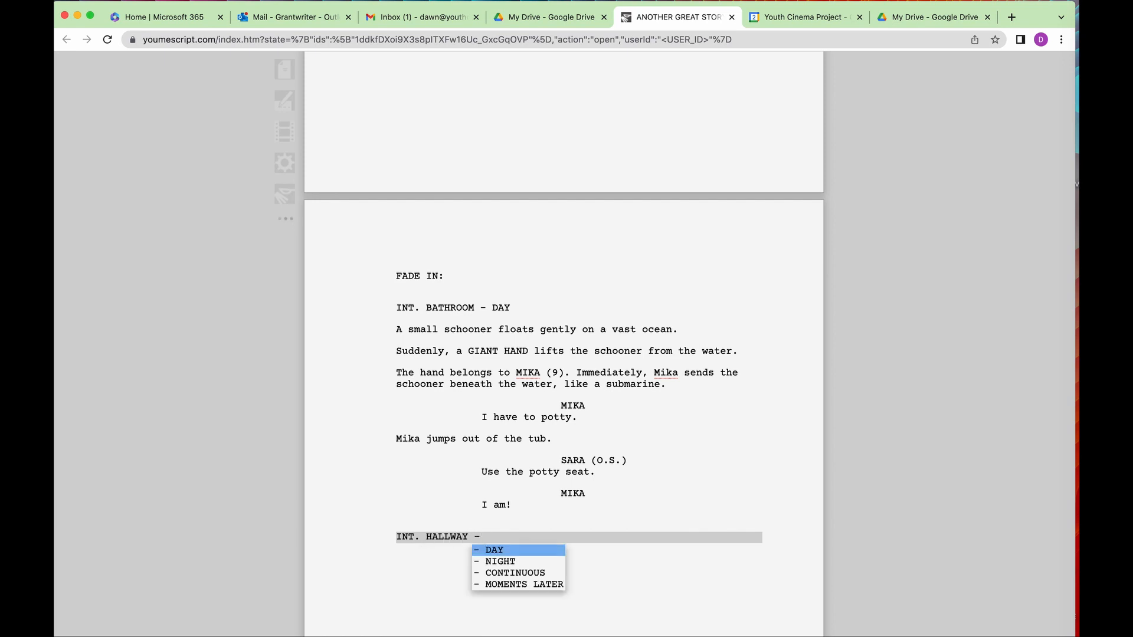
pyautogui.press('Down')
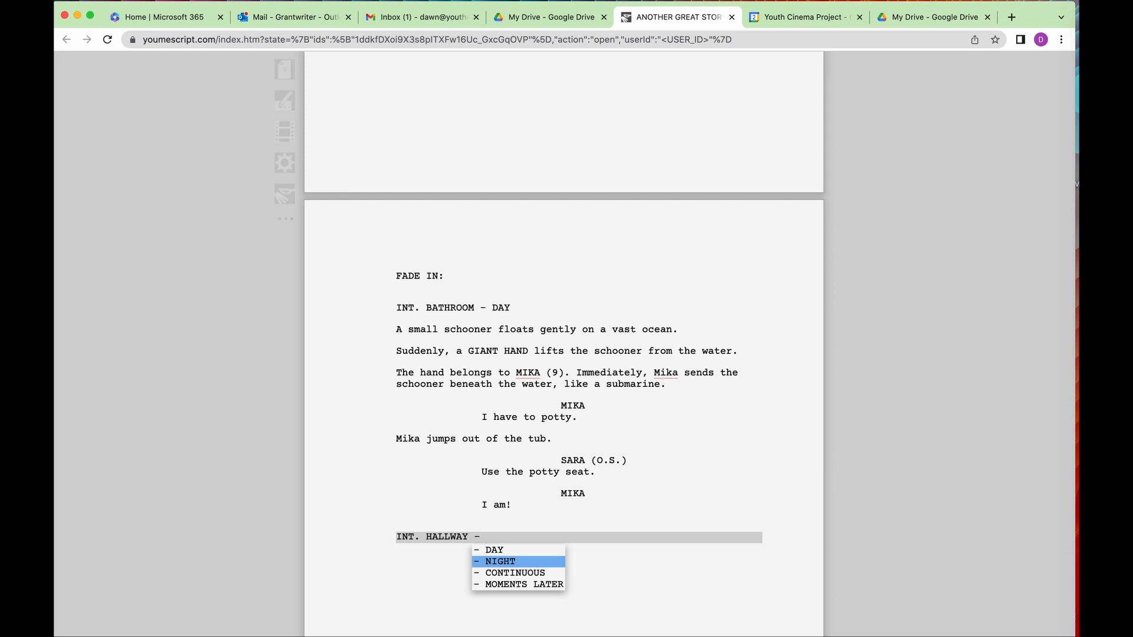
pyautogui.press('Up')
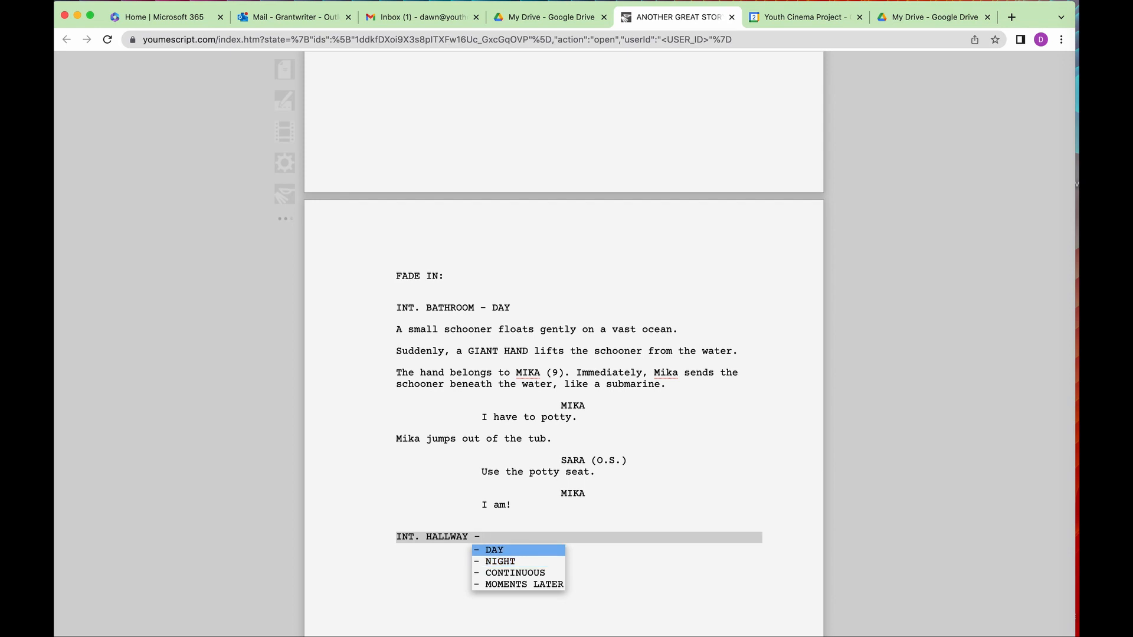
pyautogui.press('Return')
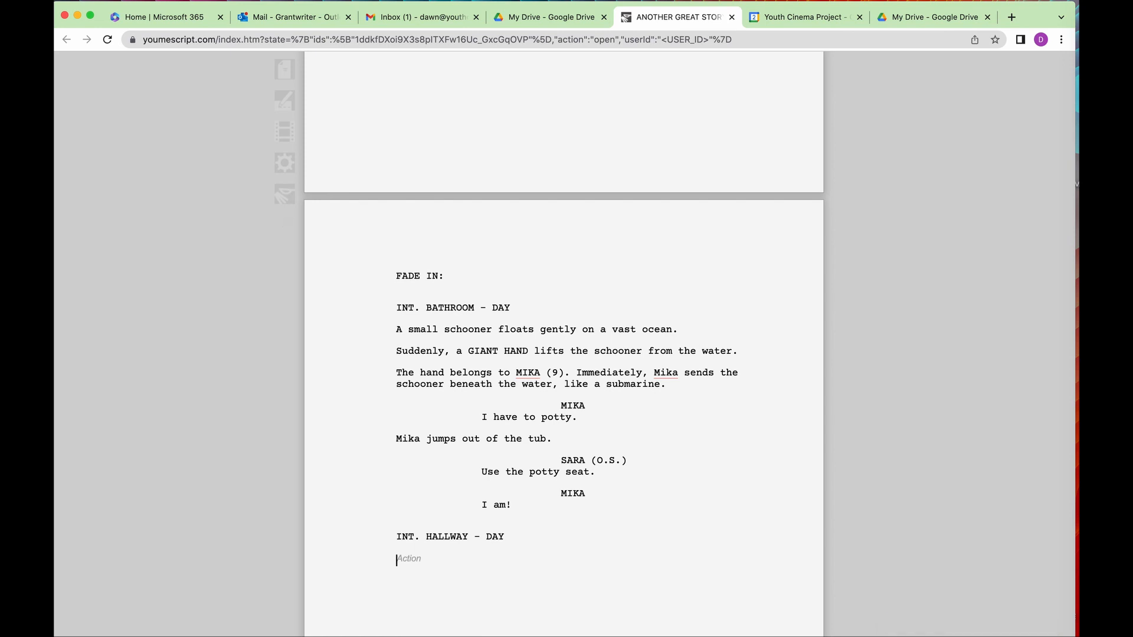
# Write the action line "SARA (35) add some description, folds clean laundry." below the hallway scene heading
pyautogui.write('SARA (35) add some desc')
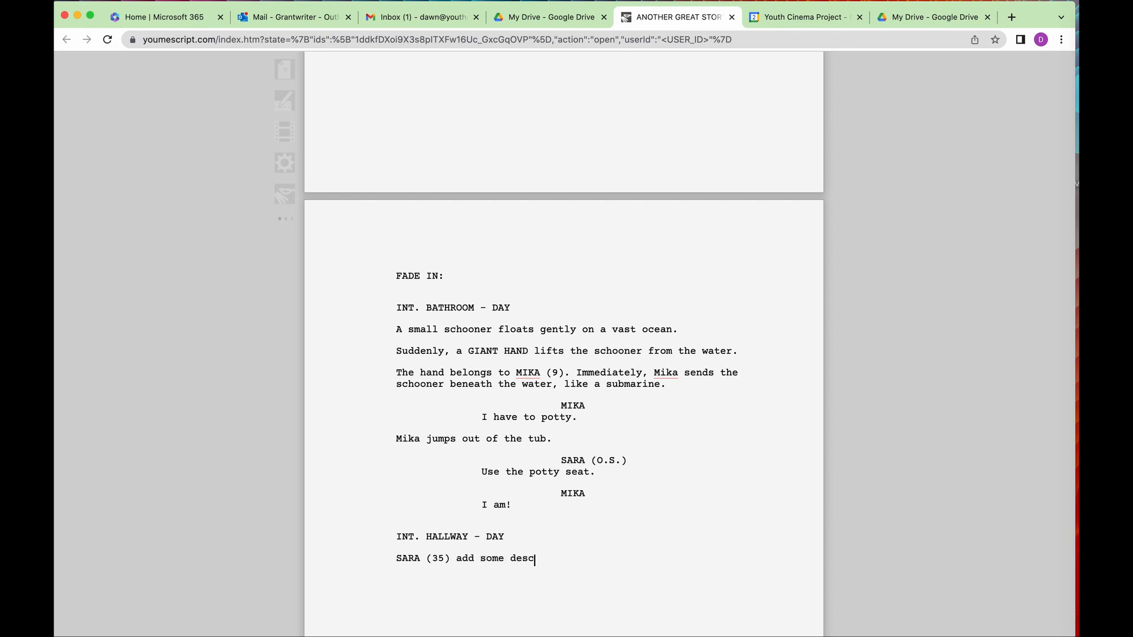
pyautogui.write('ription, fold')
pyautogui.write('s clean laundry.')
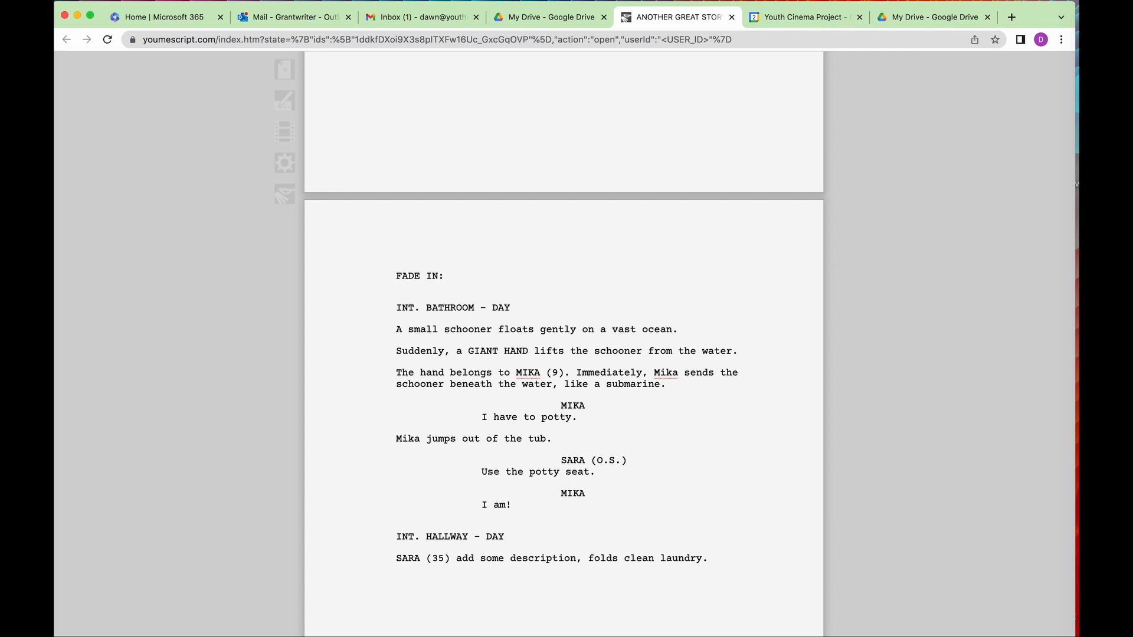
# Add a character cue for MIKA below the laundry action line and give it the "(V.O.)" extension
pyautogui.press('Return')
pyautogui.press('Tab')
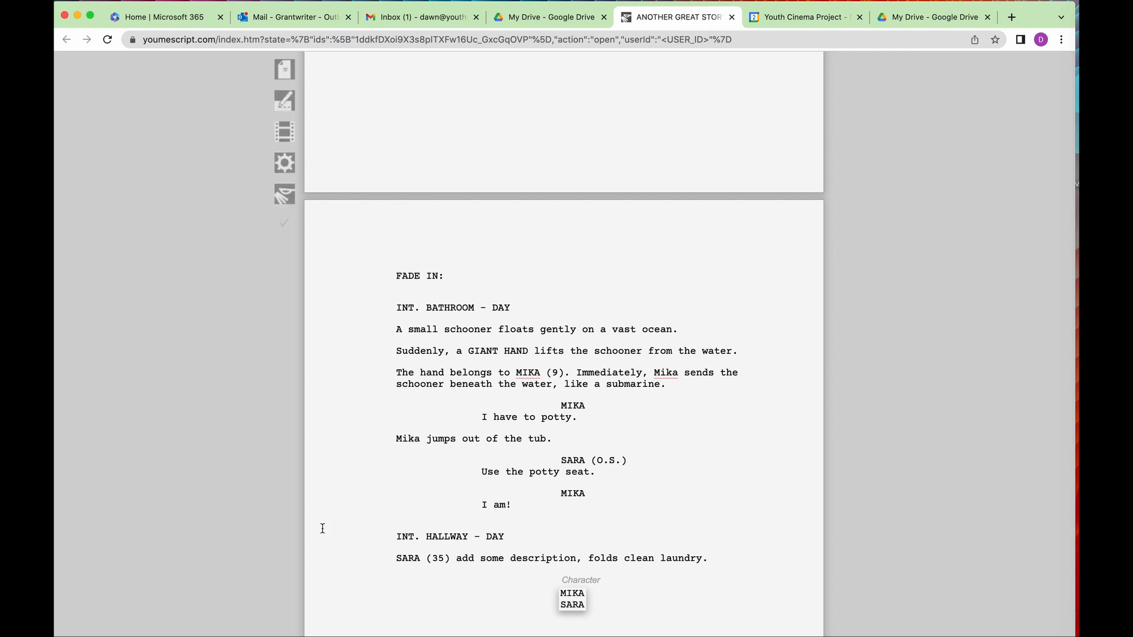
pyautogui.press('Down')
pyautogui.press('Return')
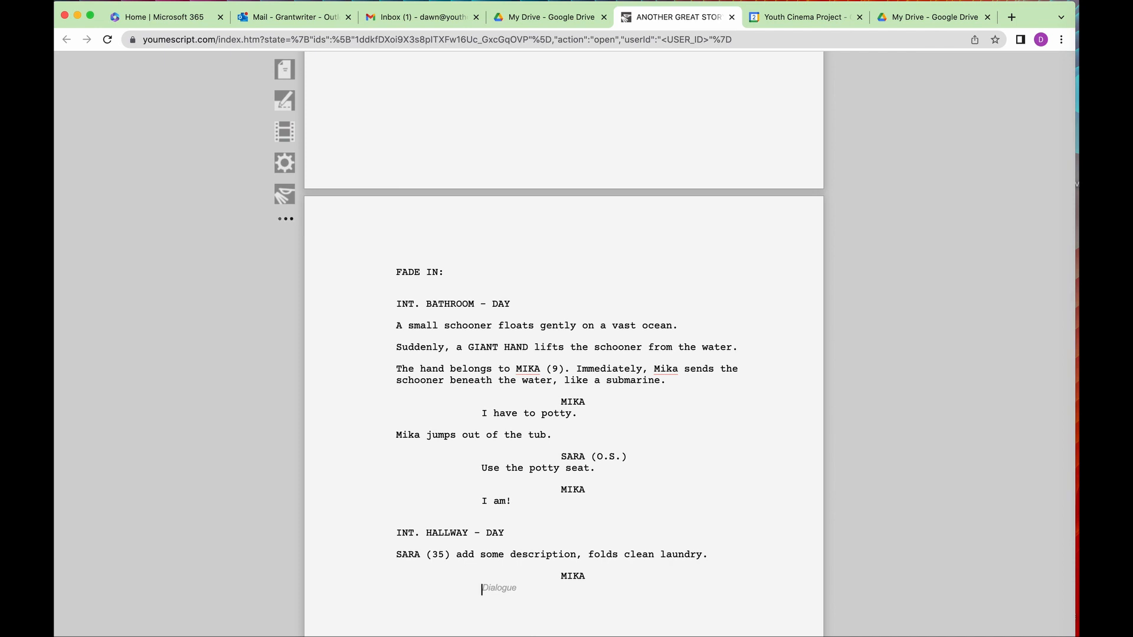
pyautogui.press('BackSpace')
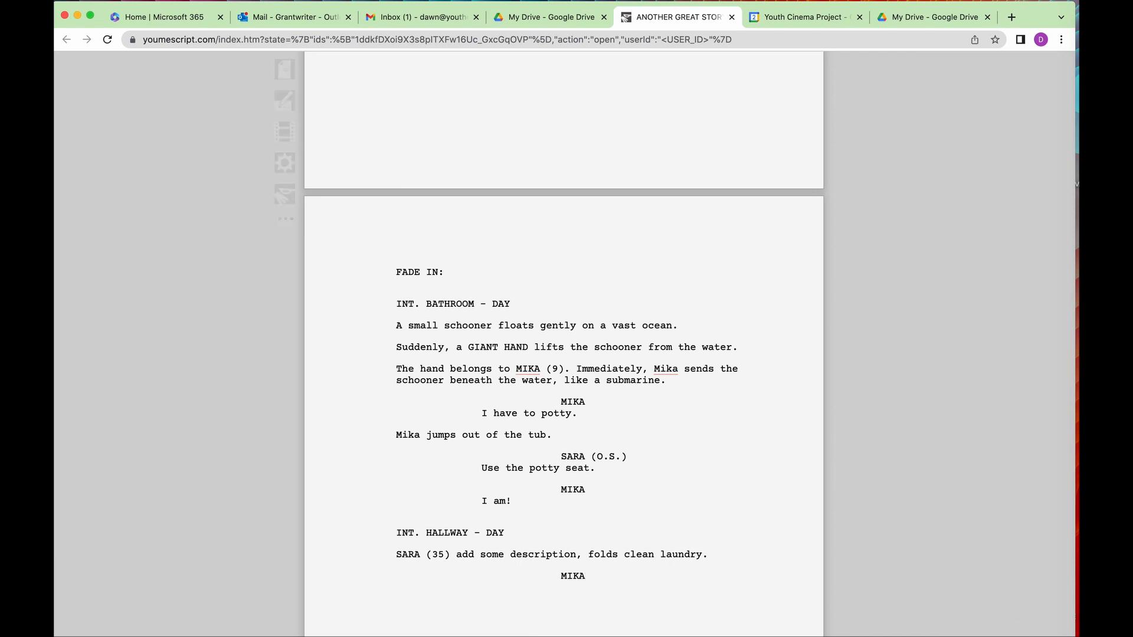
pyautogui.write('(')
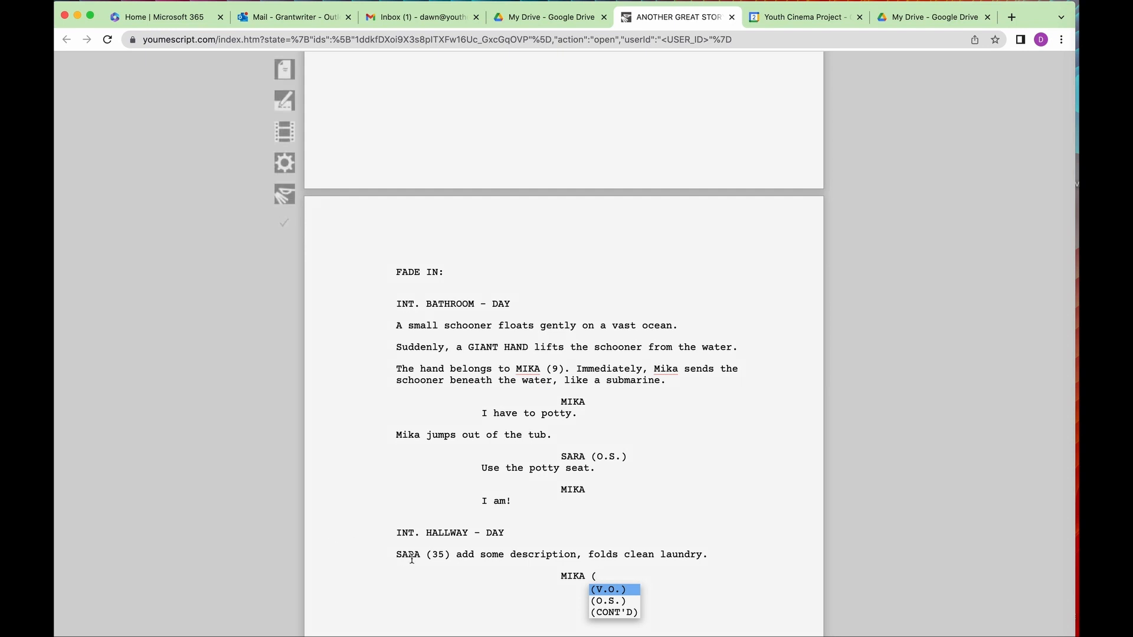
pyautogui.press('Return')
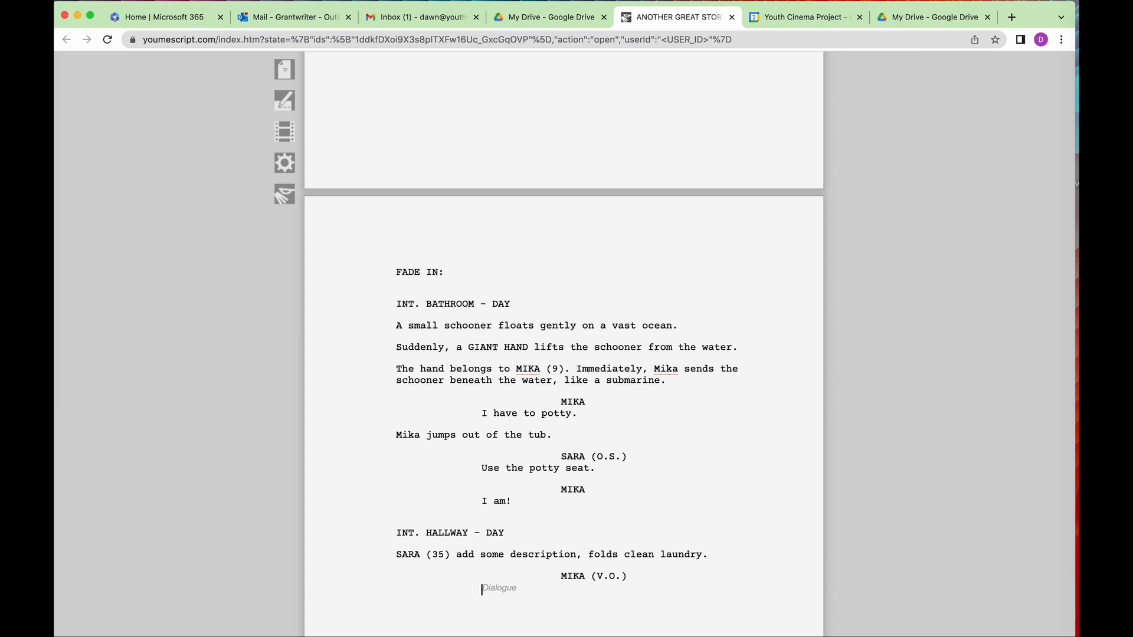
# Begin MIKA's voice-over dialogue with "The was the best schooner I ever owned. Nothing compared until the day I found"
pyautogui.write('The ')
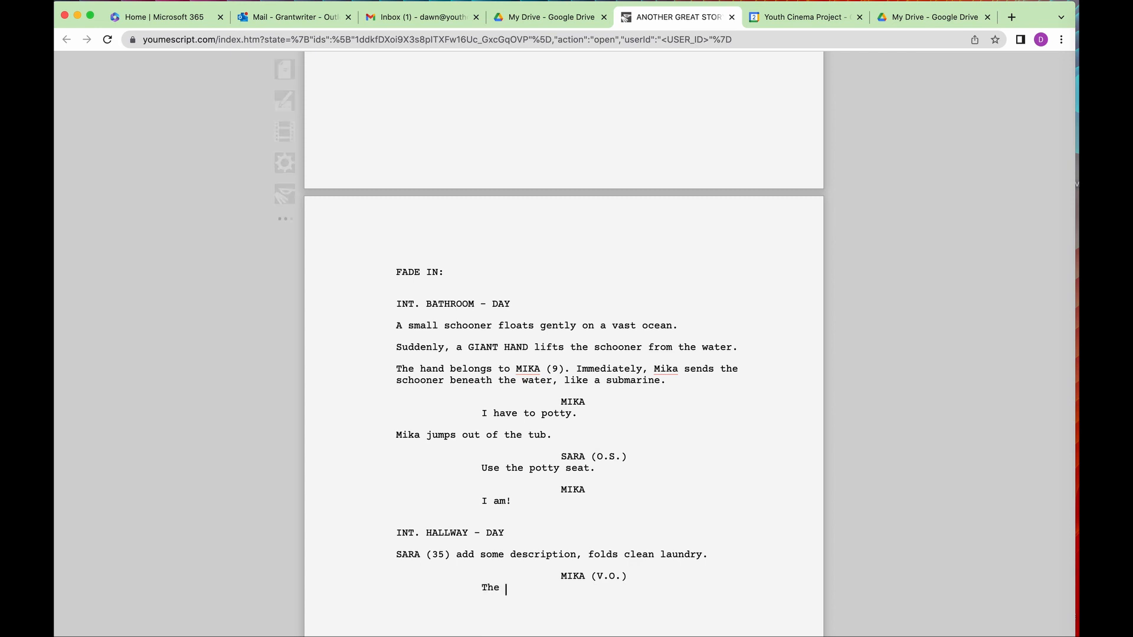
pyautogui.write('was the best schooner I ever owned. ')
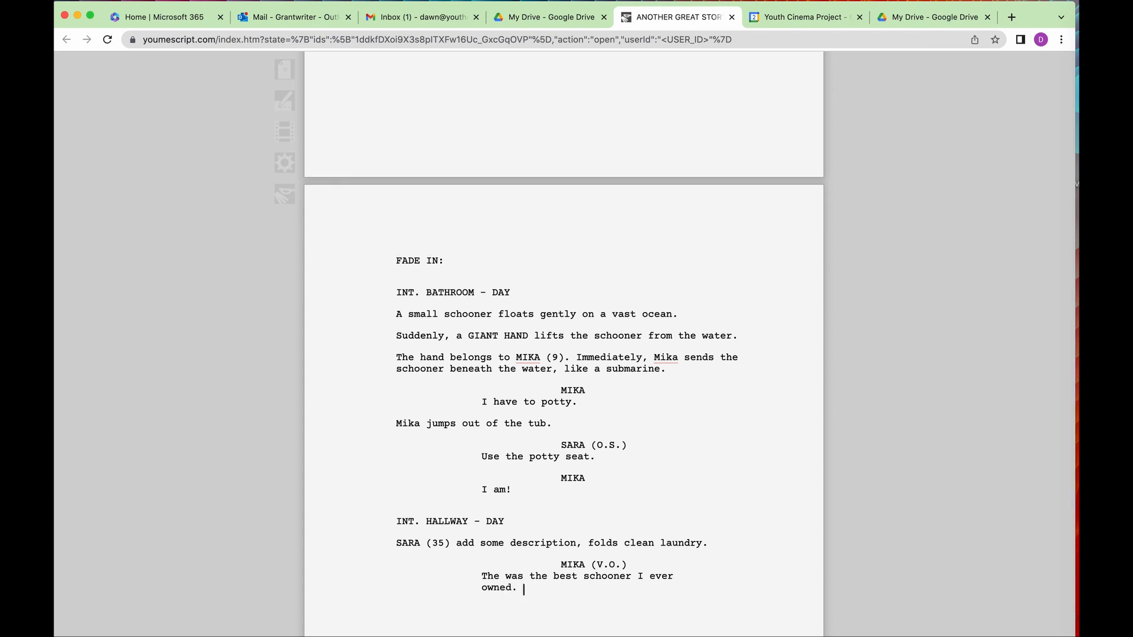
pyautogui.write('Nothing compared')
pyautogui.write('.')
pyautogui.press('BackSpace')
pyautogui.press('BackSpace')
pyautogui.press('BackSpace')
pyautogui.write('until the ')
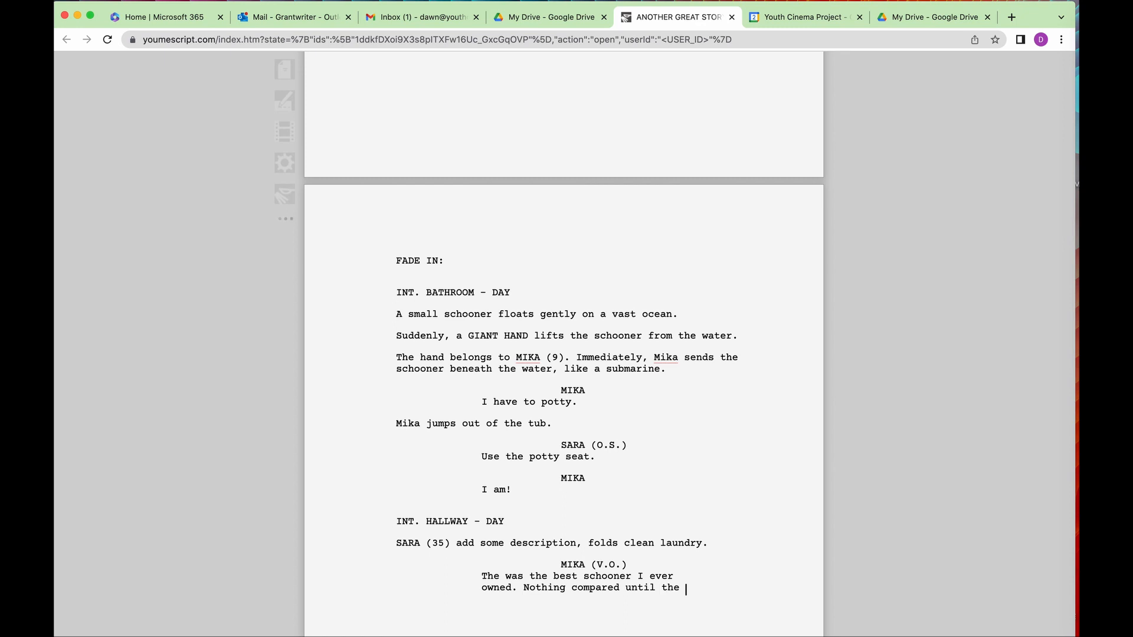
pyautogui.write('day I found')
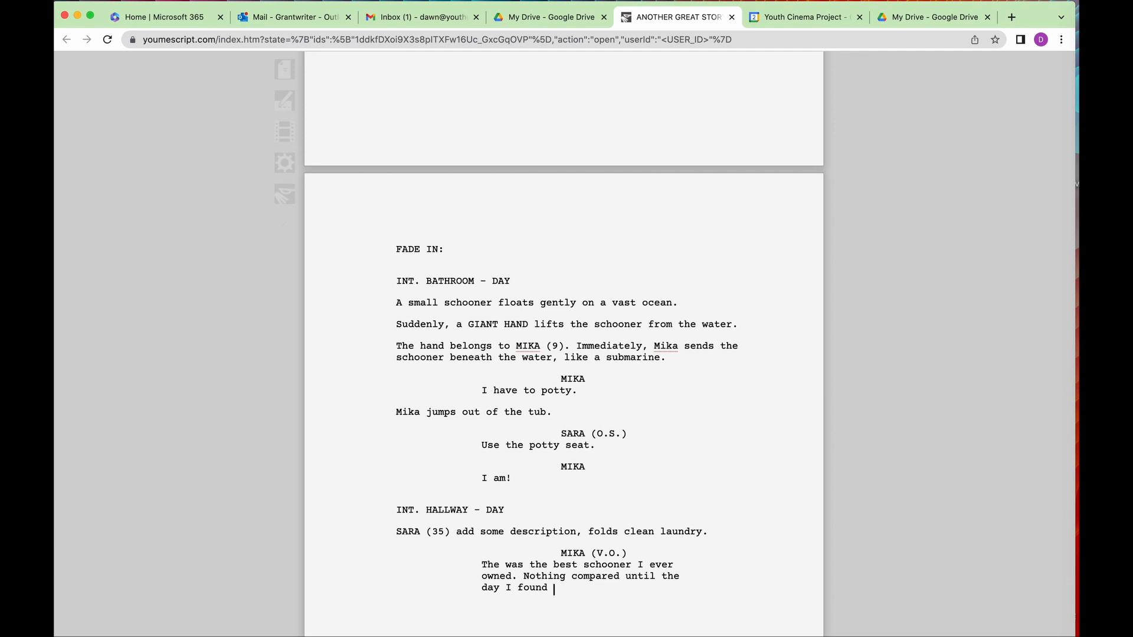
# Finish MIKA's voice-over dialogue with "Treasure Hunter - the most beautiful boat in the world." and end the paragraph
pyautogui.write(' TREASURE HUN')
pyautogui.press('BackSpace')
pyautogui.press('BackSpace')
pyautogui.press('BackSpace')
pyautogui.press('BackSpace')
pyautogui.press('BackSpace')
pyautogui.press('BackSpace')
pyautogui.press('BackSpace')
pyautogui.press('BackSpace')
pyautogui.press('BackSpace')
pyautogui.press('BackSpace')
pyautogui.press('BackSpace')
pyautogui.write('reasure Hunter - the most ')
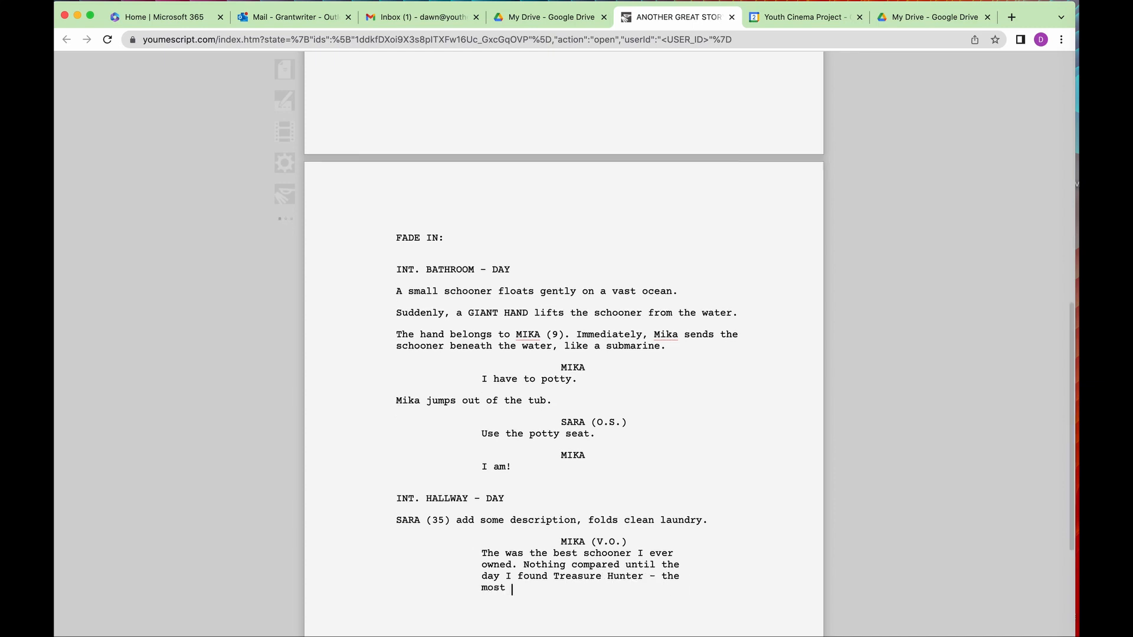
pyautogui.write('beautiful boat in the world.')
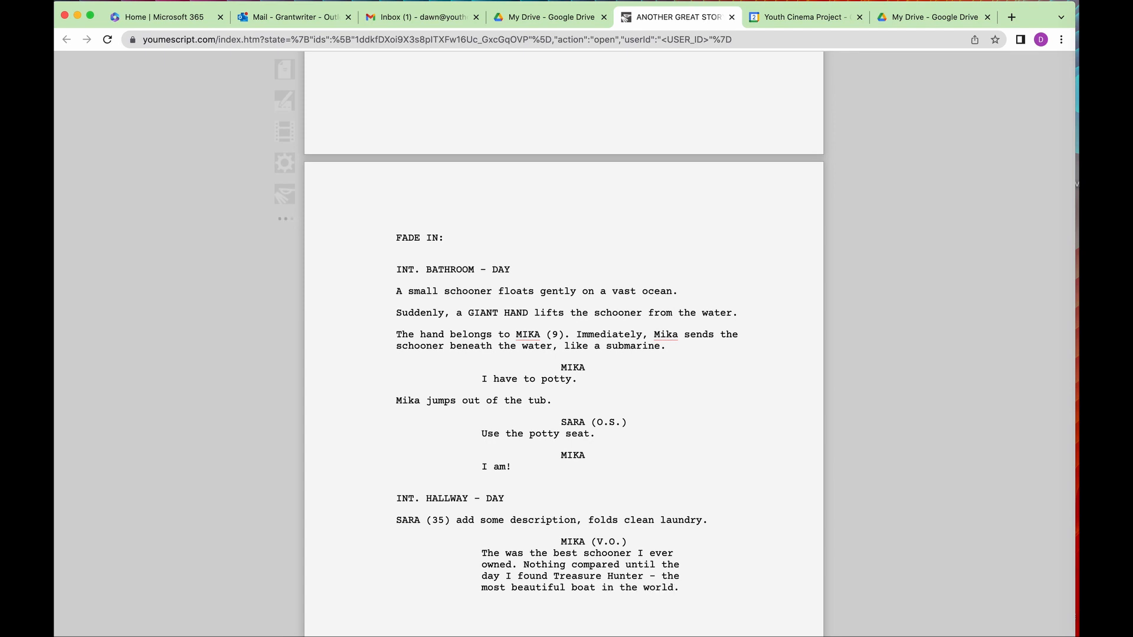
pyautogui.press('Return')
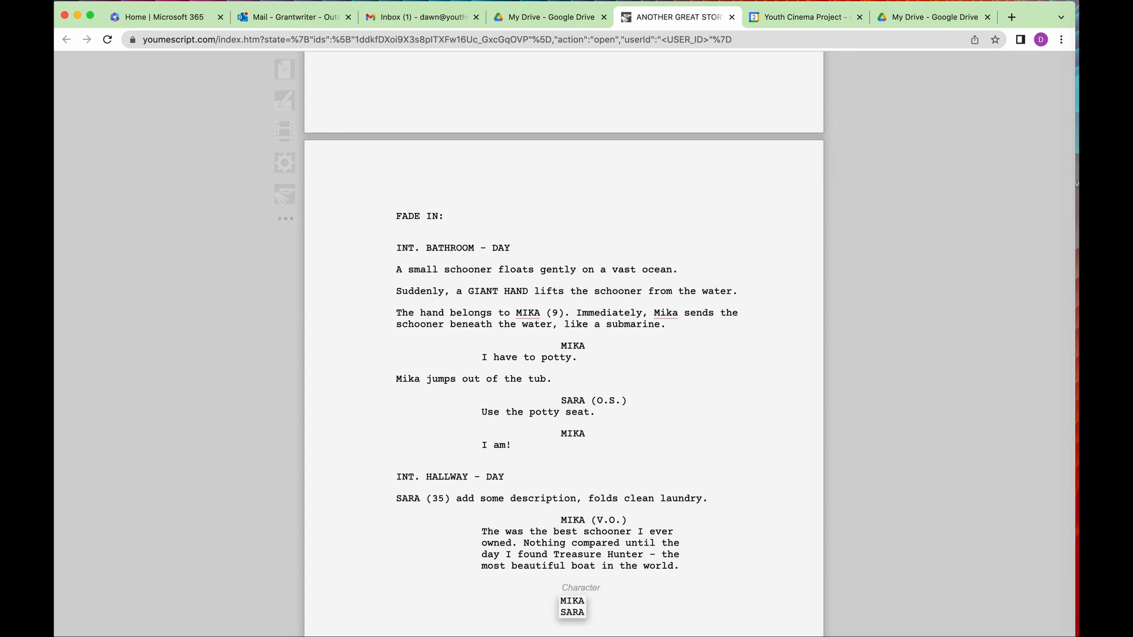
pyautogui.press('Return')
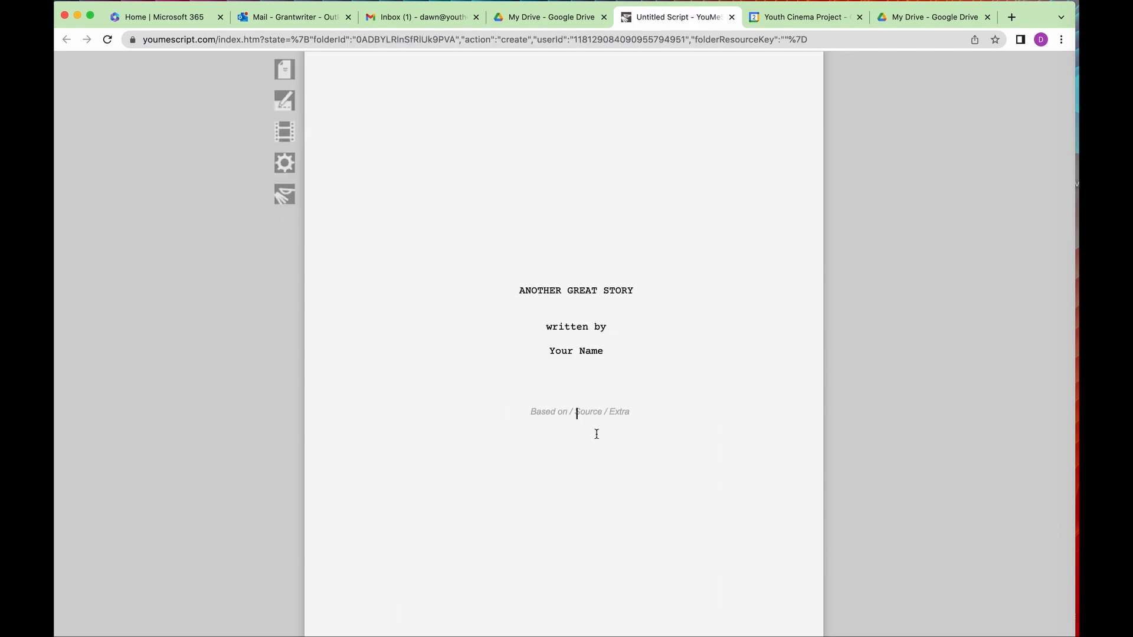
# Save the script to Google Drive as "ANOTHER GREAT STORY" in the folder "napa 22-23 unproduced scripts"
pyautogui.click(285, 71)
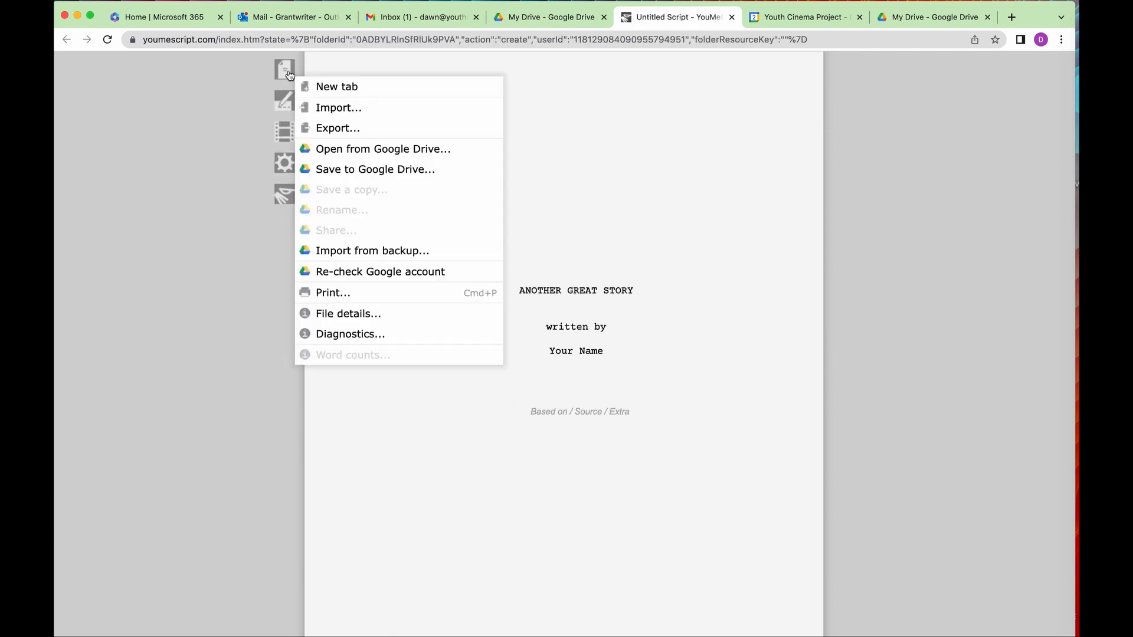
pyautogui.click(348, 170)
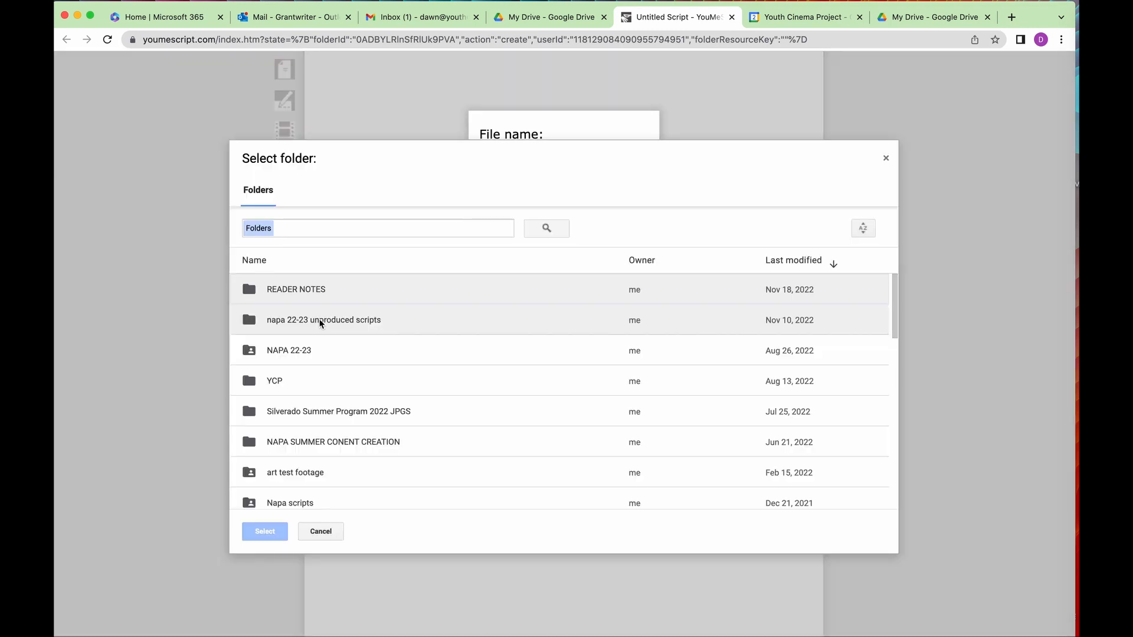
pyautogui.click(321, 323)
pyautogui.click(263, 531)
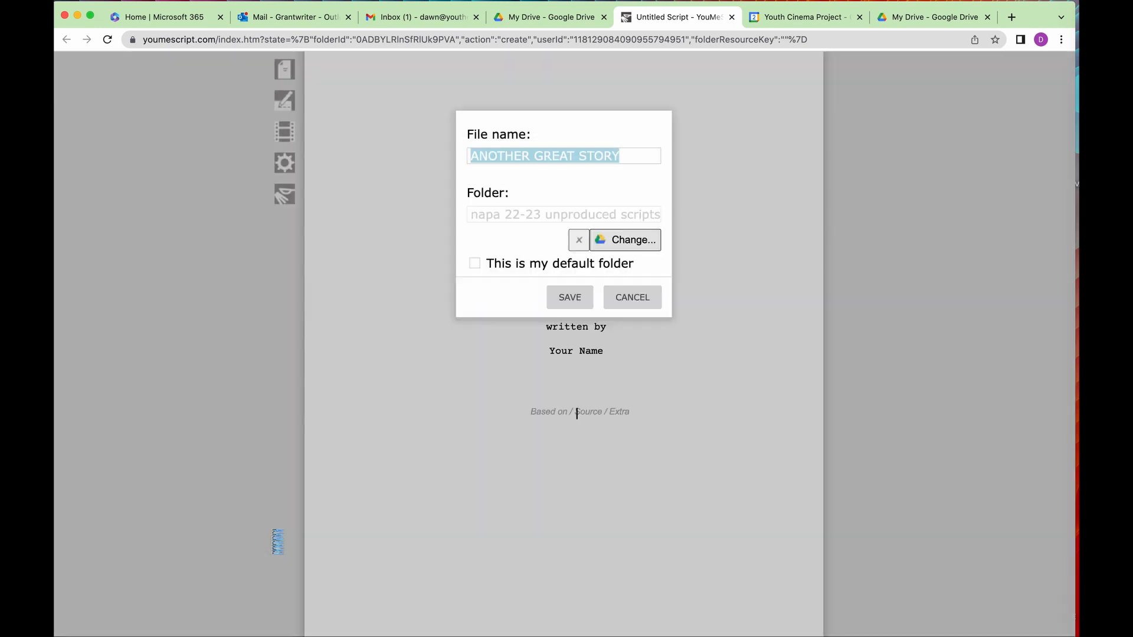
pyautogui.click(570, 298)
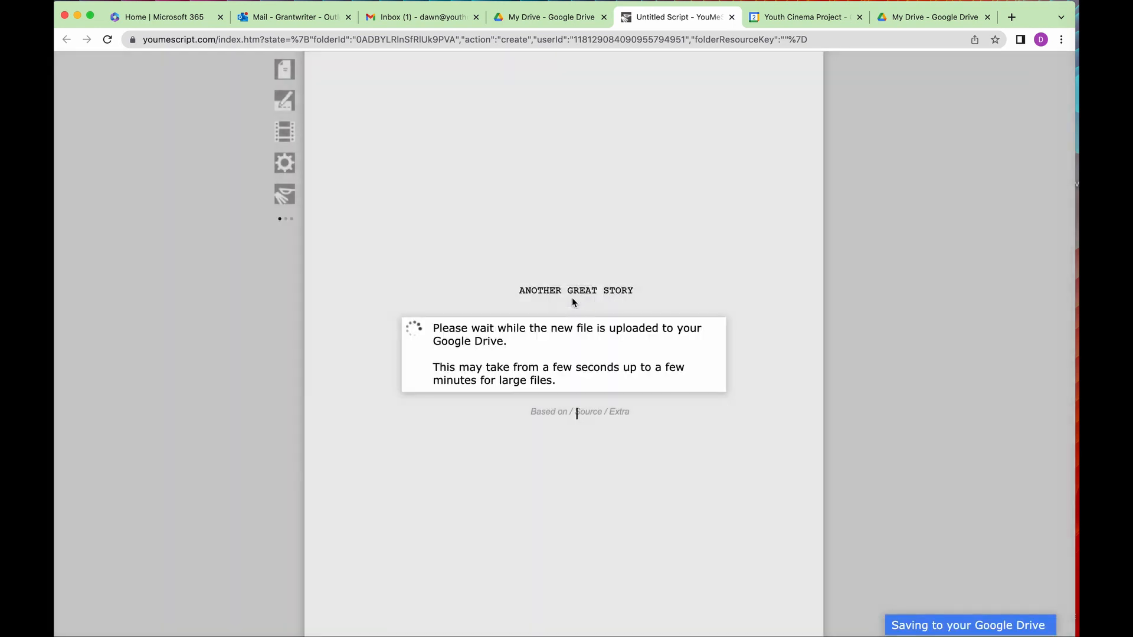
# Export the screenplay in PDF (.pdf) format
pyautogui.click(285, 69)
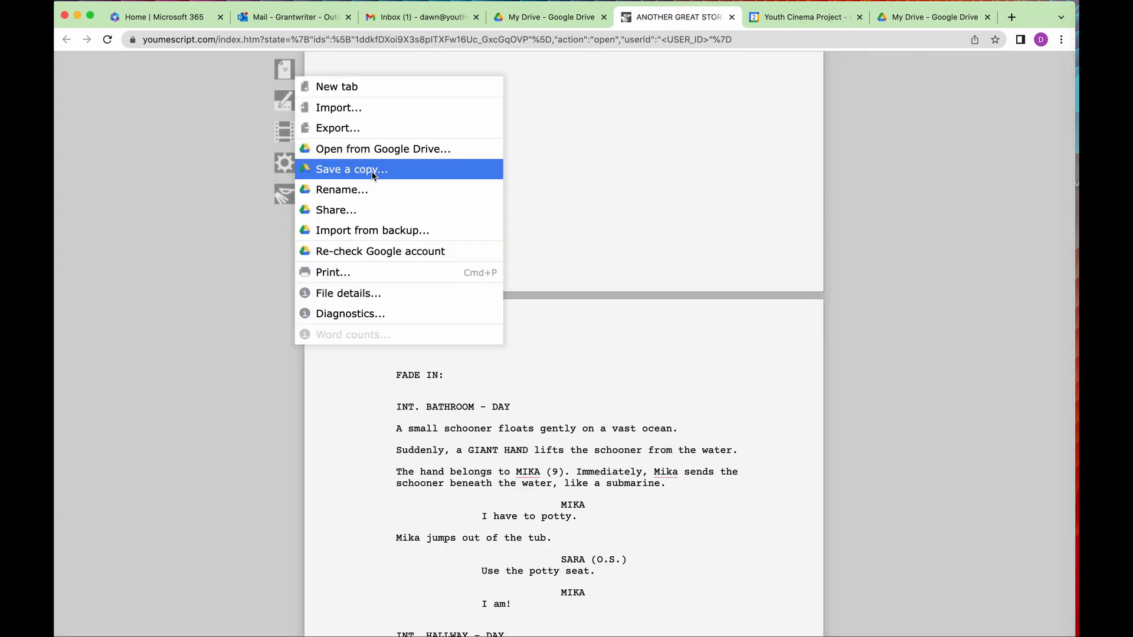
pyautogui.click(348, 129)
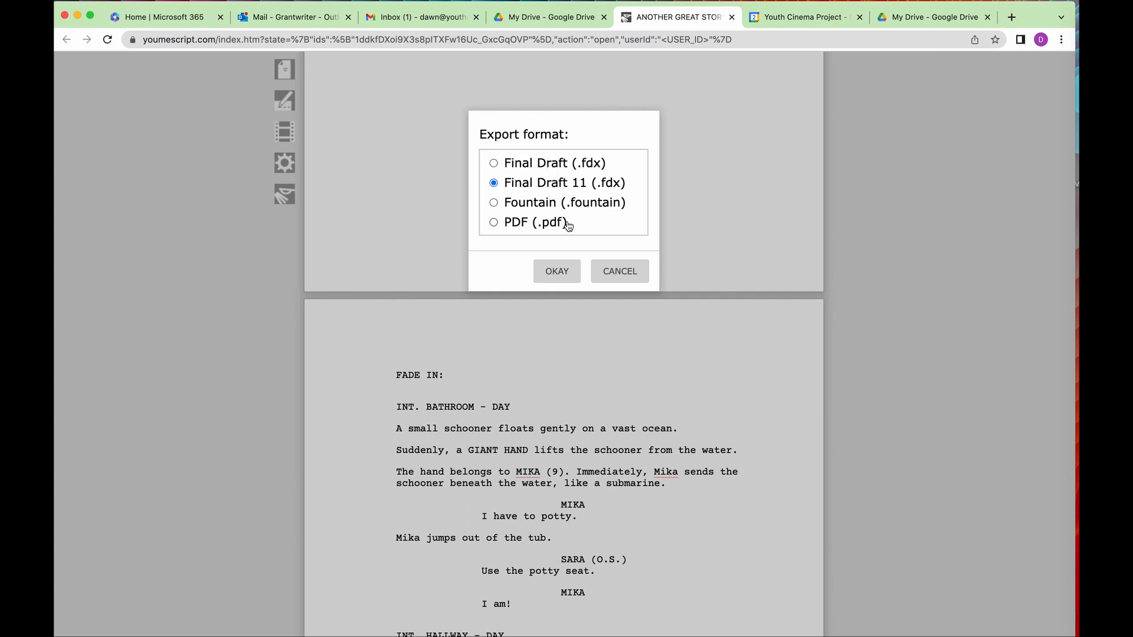
pyautogui.click(496, 223)
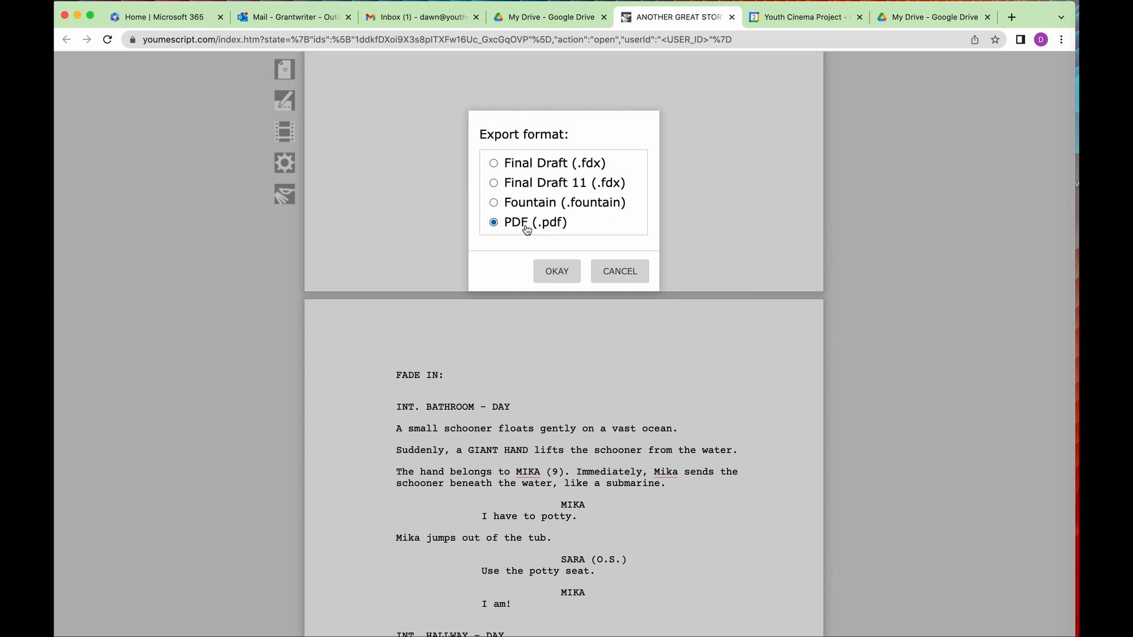
pyautogui.click(558, 271)
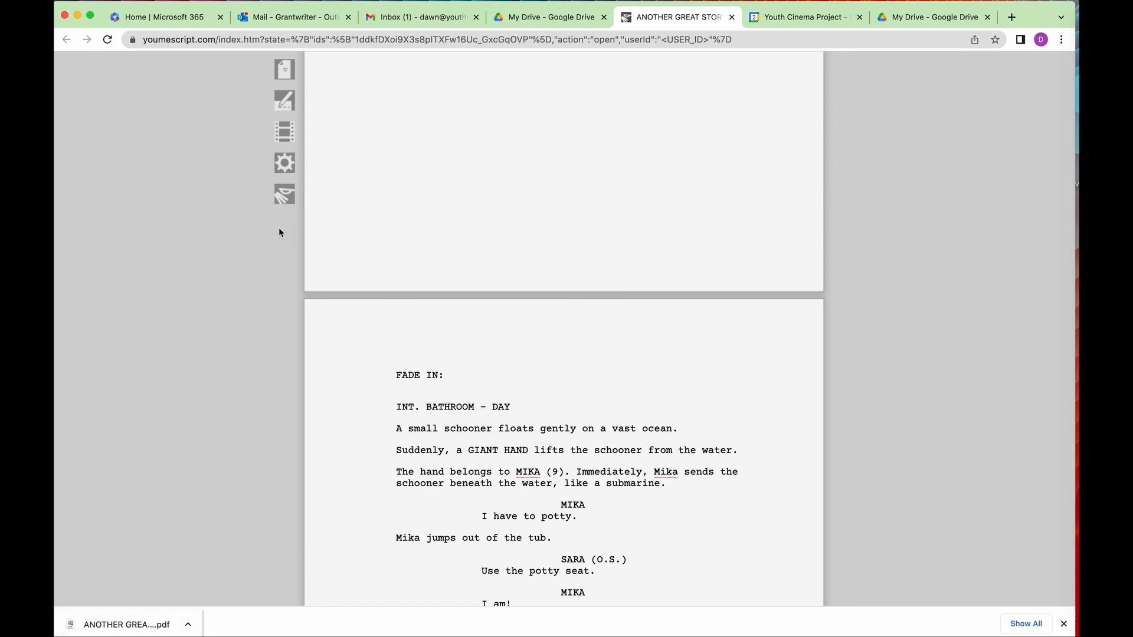
pyautogui.click(282, 69)
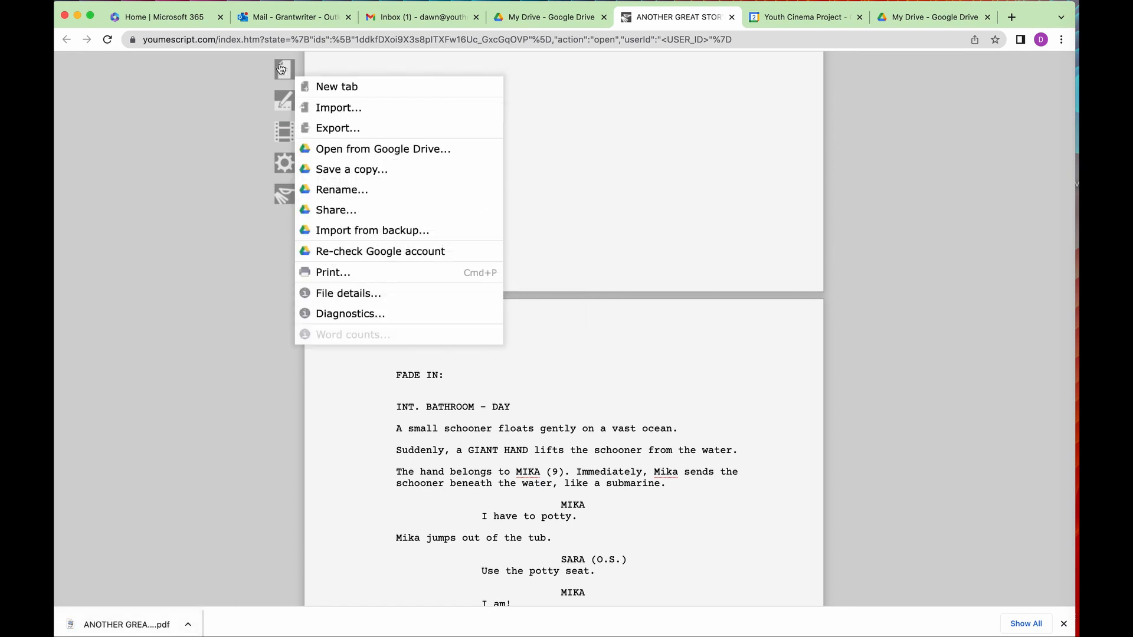
pyautogui.click(284, 101)
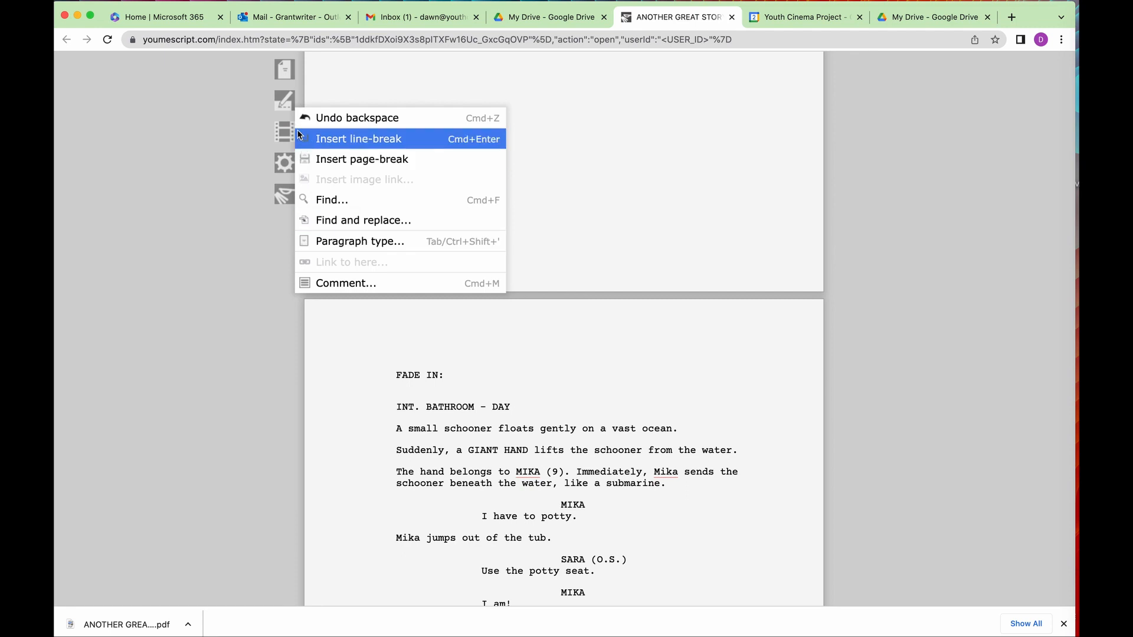